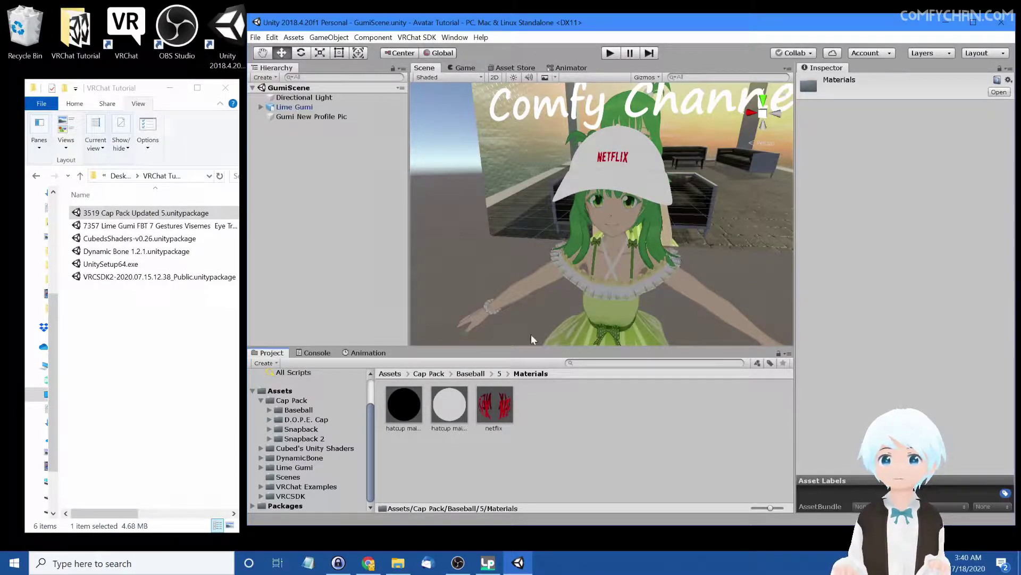
pyautogui.scroll(-4, 652, 247)
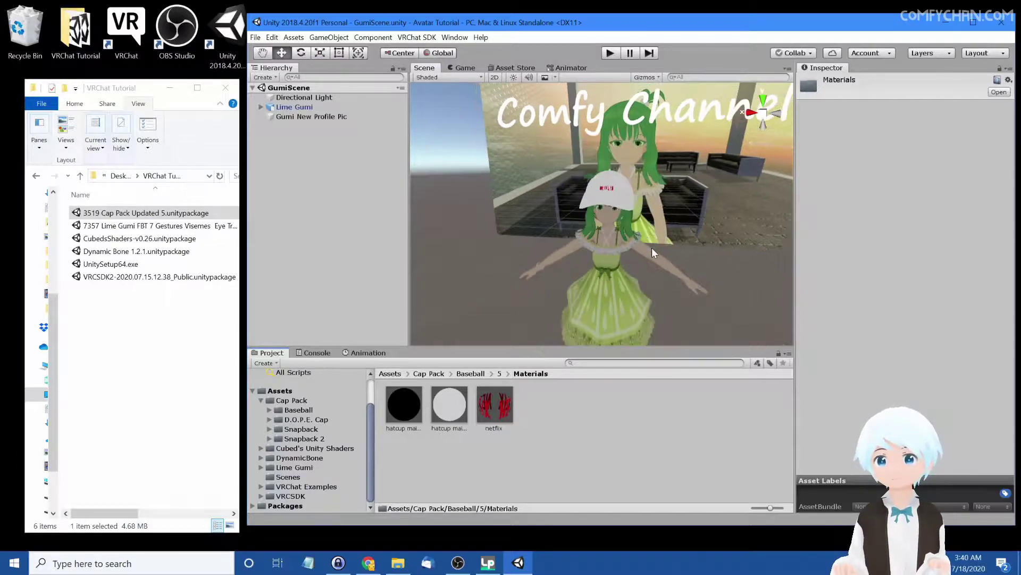
pyautogui.scroll(4, 652, 248)
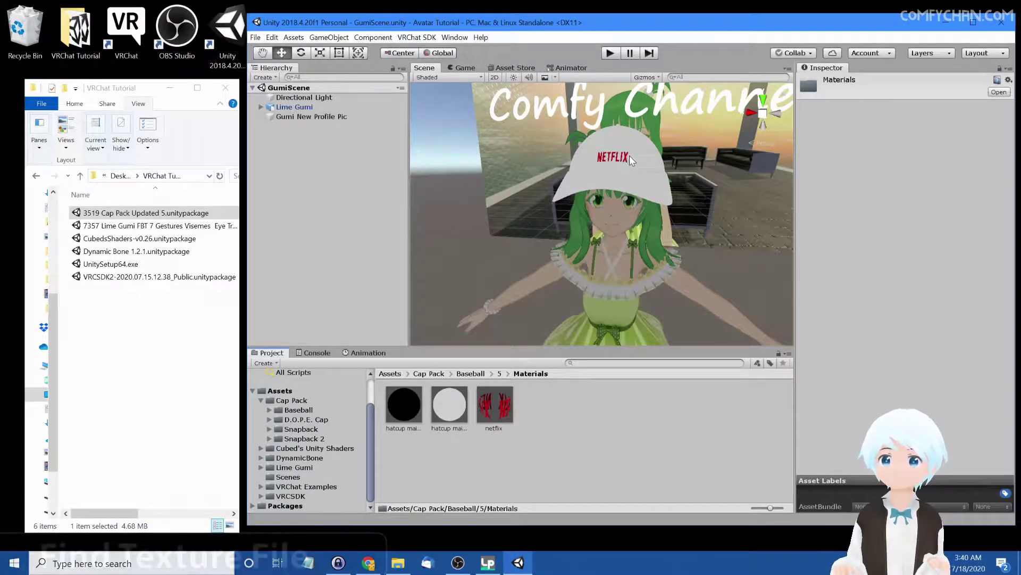
pyautogui.moveTo(628, 175)
pyautogui.mouseDown(button='right')
pyautogui.moveTo(645, 178)
pyautogui.moveTo(632, 168)
pyautogui.mouseUp(button='right')
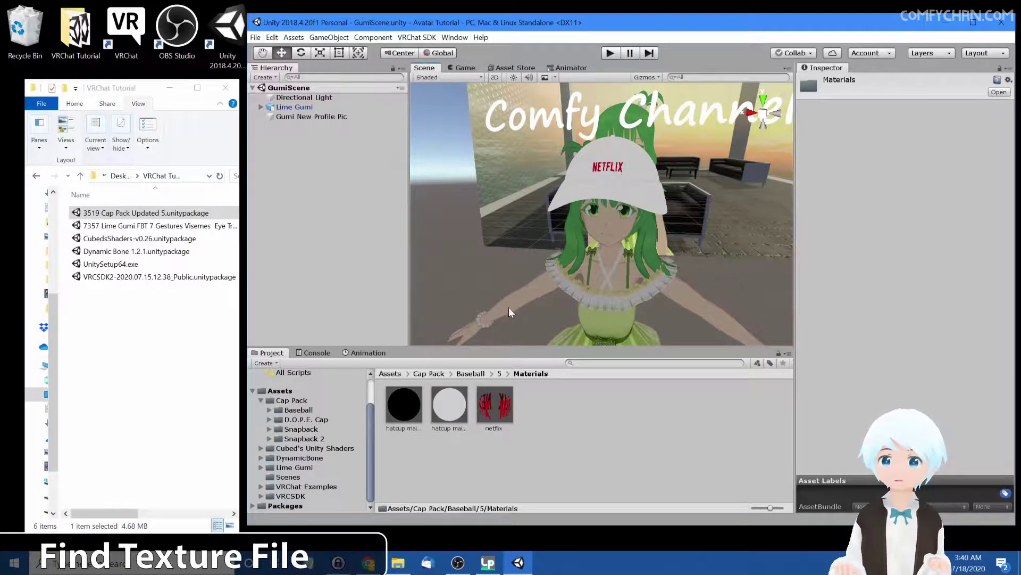
# Step: Select the netflix material in Cap Pack's Baseball 5 Materials folder and locate its main texture in the project
pyautogui.click(291, 411)
pyautogui.click(270, 411)
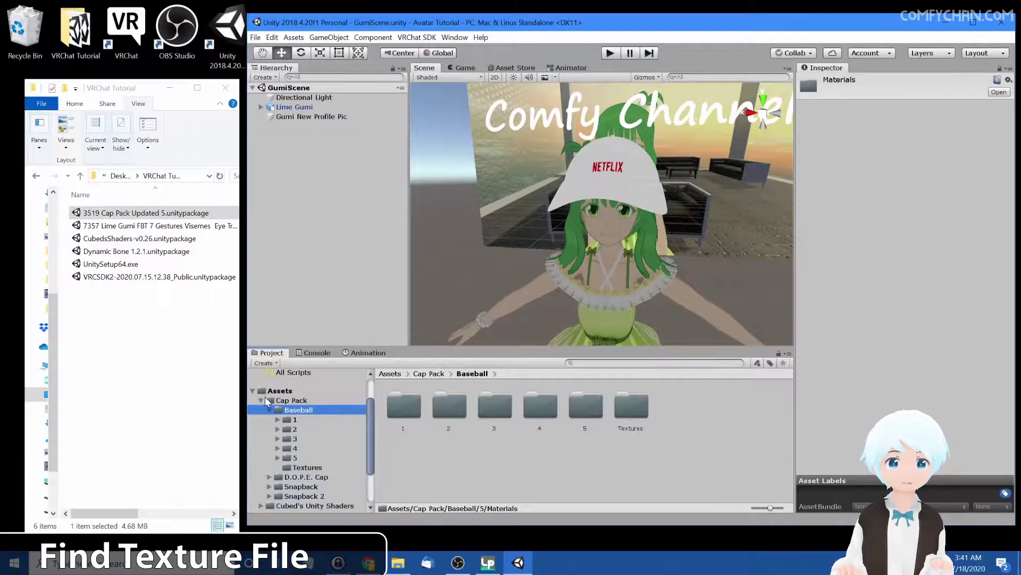
pyautogui.click(277, 457)
pyautogui.click(313, 468)
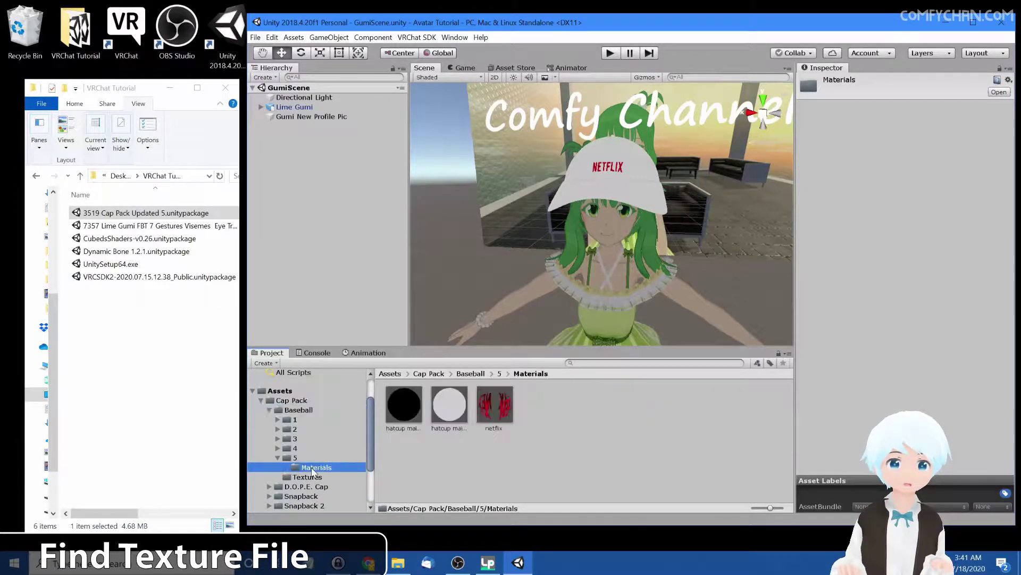
pyautogui.click(499, 408)
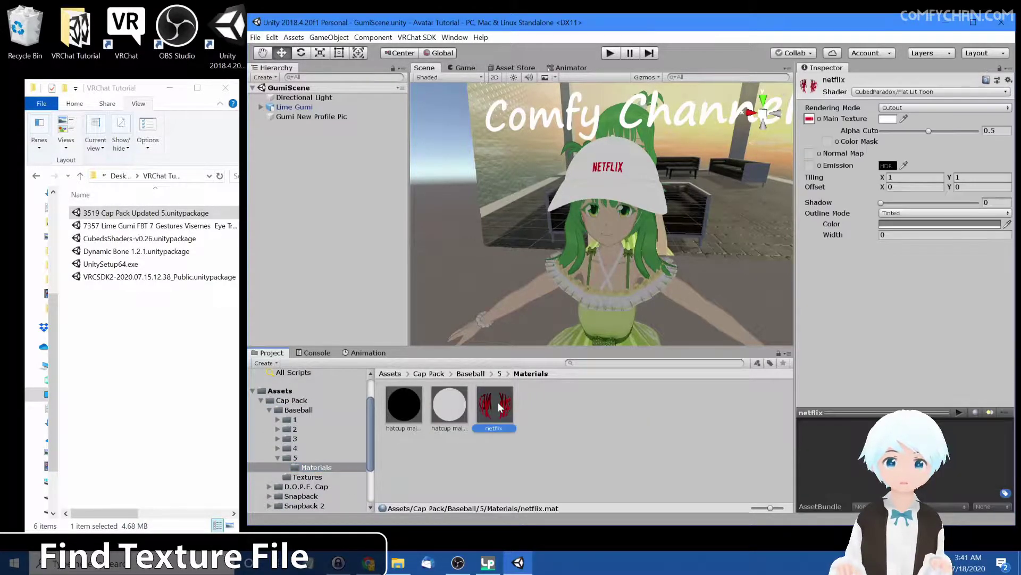
pyautogui.click(809, 120)
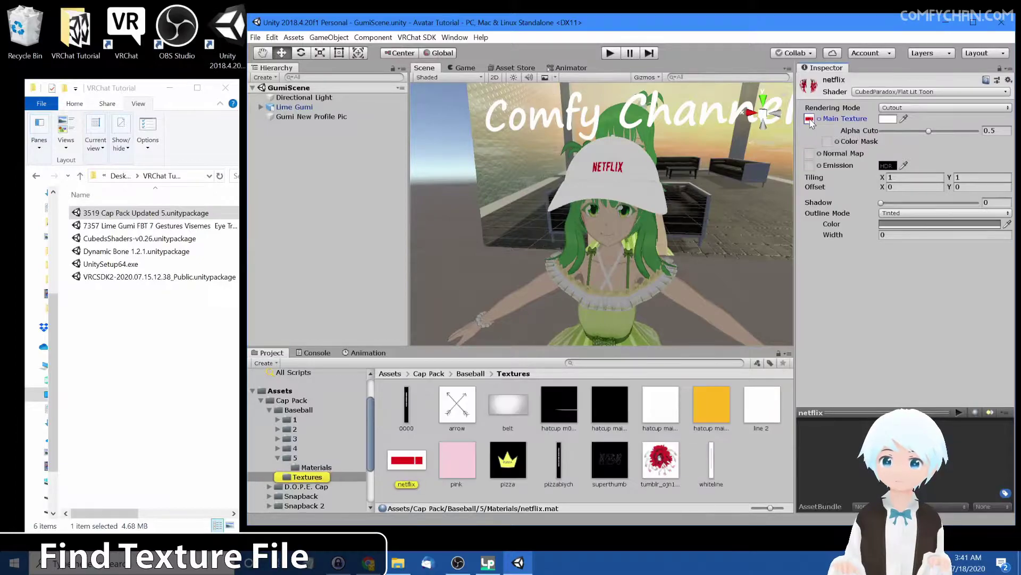
# Step: Show the netflix texture in File Explorer and open netflix.png with Adobe Photoshop 2020
pyautogui.rightClick(401, 460)
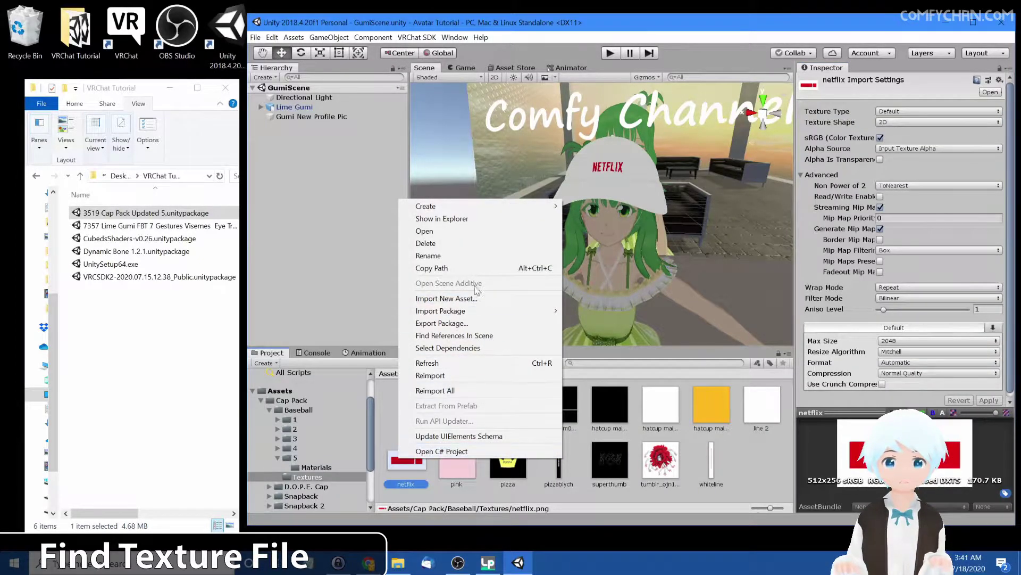
pyautogui.click(465, 220)
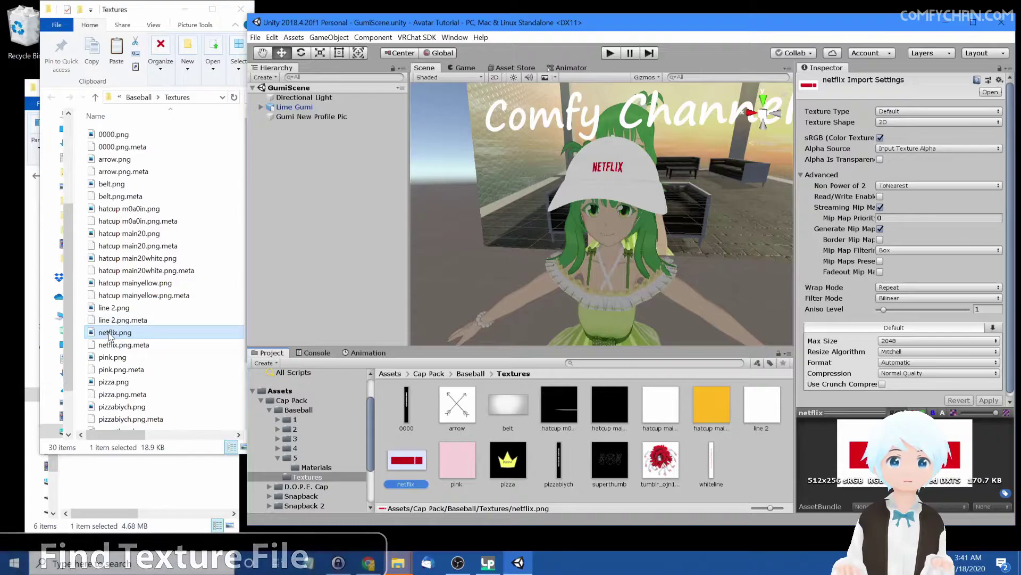
pyautogui.rightClick(110, 333)
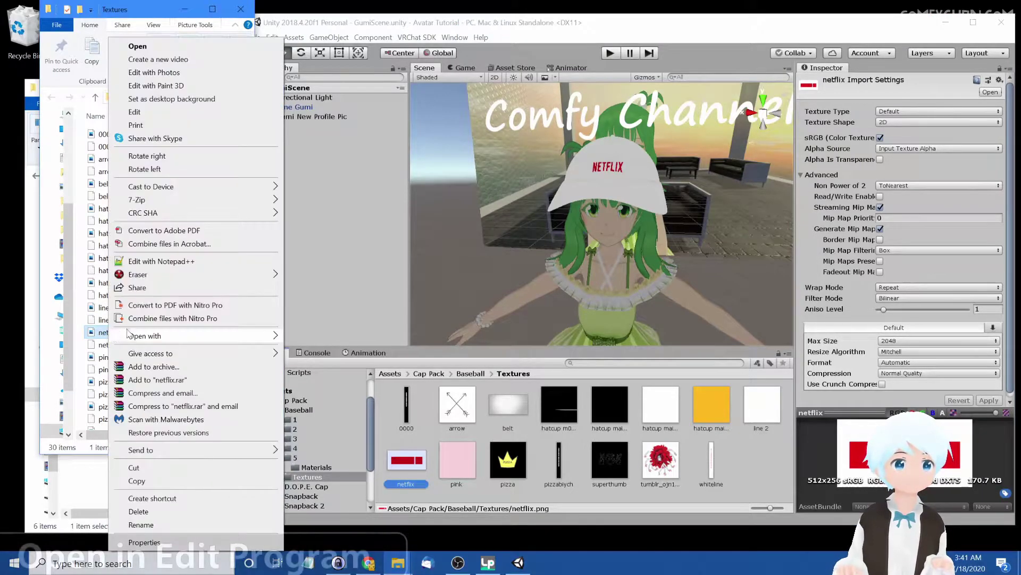
pyautogui.moveTo(203, 341)
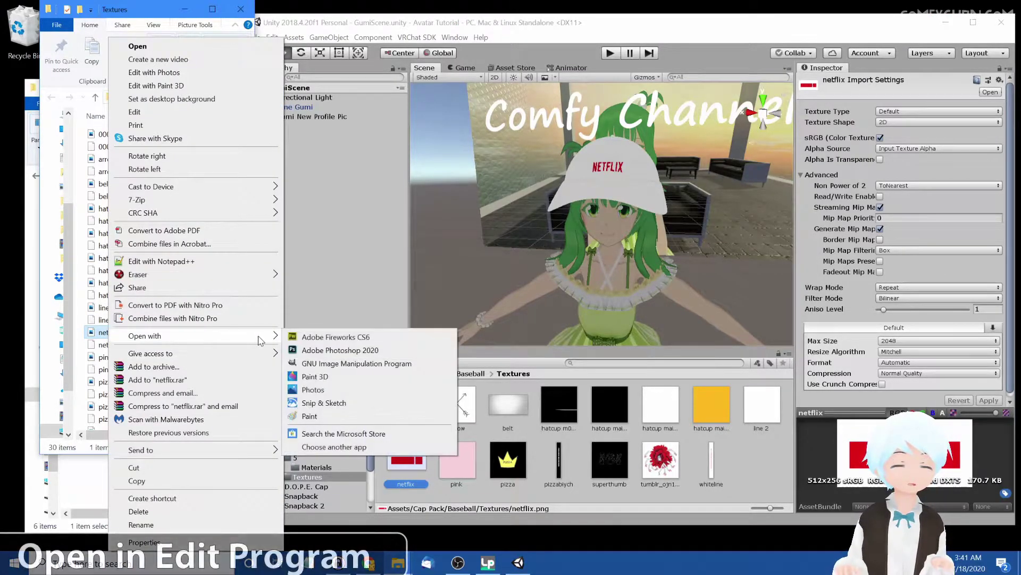
pyautogui.click(360, 350)
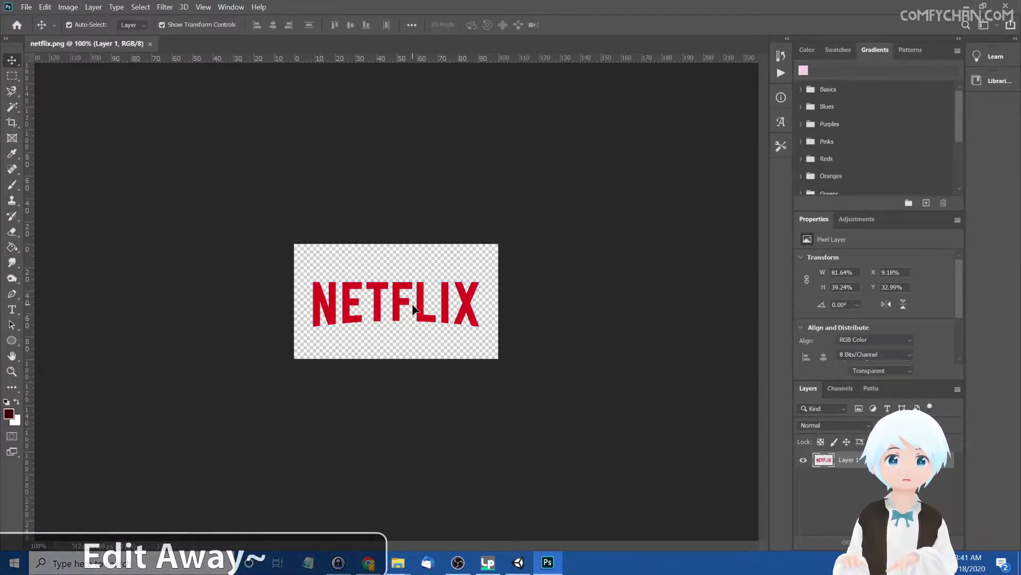
# Step: Add a new empty layer and delete Layer 1 containing the Netflix logo
pyautogui.click(926, 541)
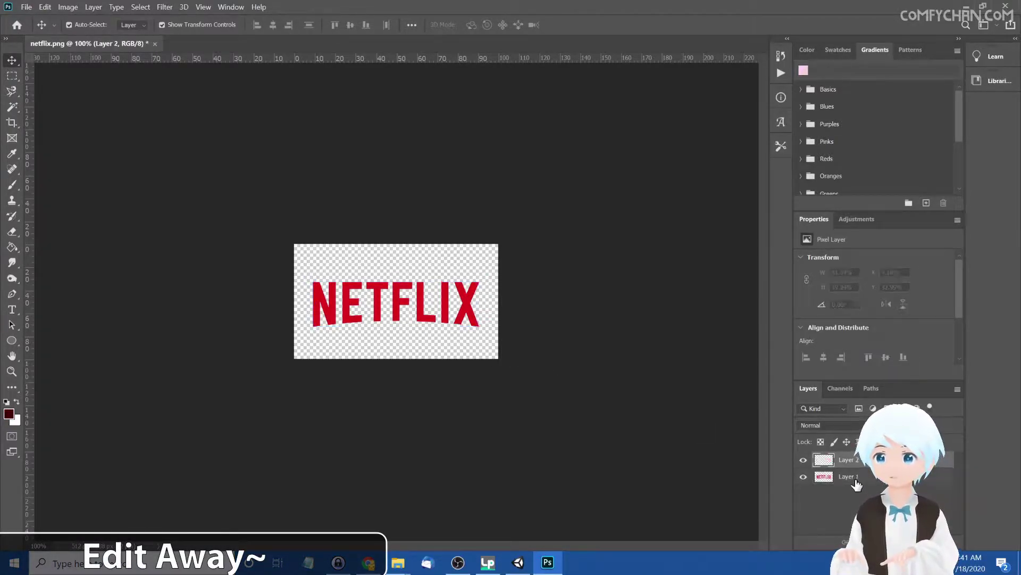
pyautogui.click(882, 481)
pyautogui.press('Delete')
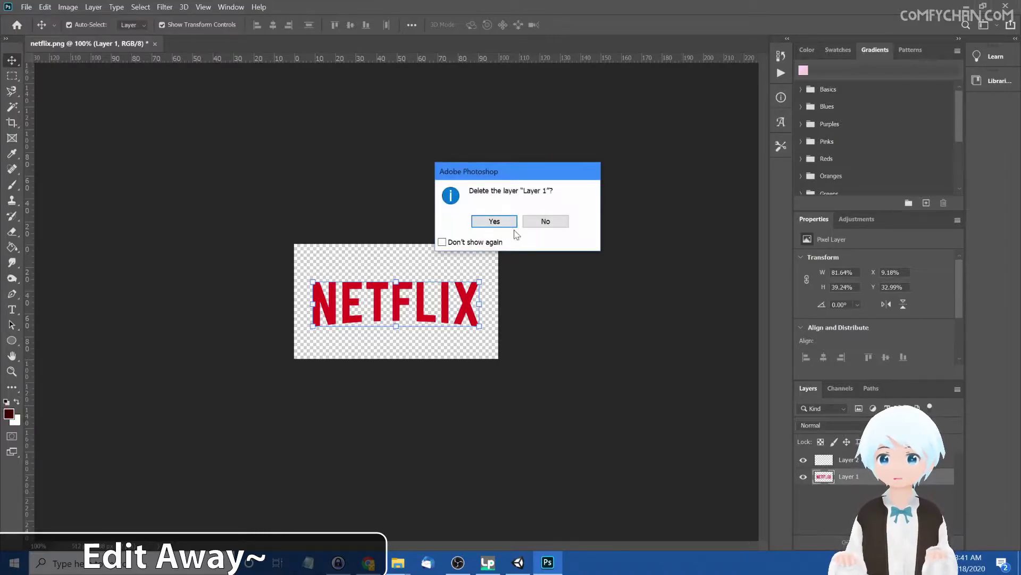
pyautogui.click(495, 222)
# Step: Add the text COMFY to the transparent image and move it to the centre of the canvas
pyautogui.click(12, 309)
pyautogui.click(326, 309)
pyautogui.write('COMFY')
pyautogui.click(12, 60)
pyautogui.moveTo(324, 304); pyautogui.dragTo(397, 304)
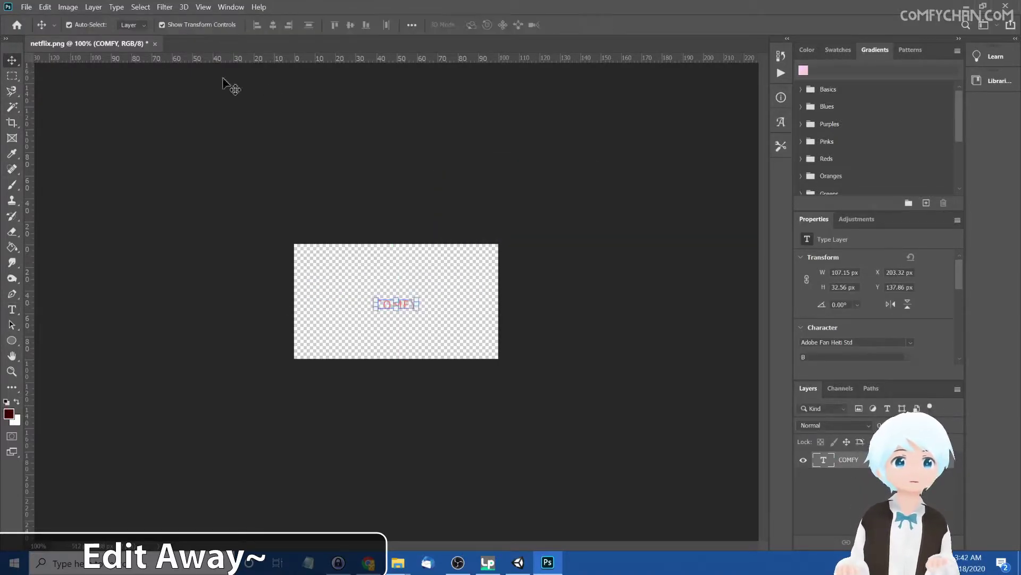
# Step: Set the COMFY text size to 120 pt and re-centre the enlarged text on the canvas
pyautogui.click(11, 309)
pyautogui.doubleClick(396, 304)
pyautogui.write('48')
pyautogui.moveTo(307, 25); pyautogui.dragTo(262, 23)
pyautogui.write('200')
pyautogui.moveTo(307, 25); pyautogui.dragTo(262, 22)
pyautogui.write('120')
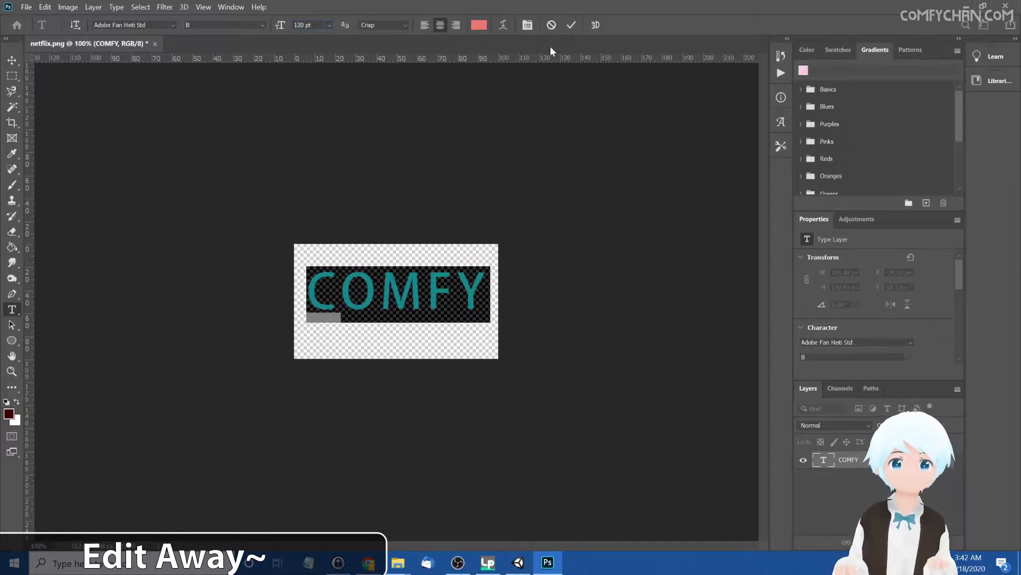
pyautogui.click(12, 60)
pyautogui.moveTo(395, 296); pyautogui.dragTo(394, 305)
# Step: Change the font of the COMFY text to Aero Matics Display
pyautogui.click(12, 309)
pyautogui.moveTo(309, 306); pyautogui.dragTo(532, 308)
pyautogui.click(133, 25)
pyautogui.click(250, 249)
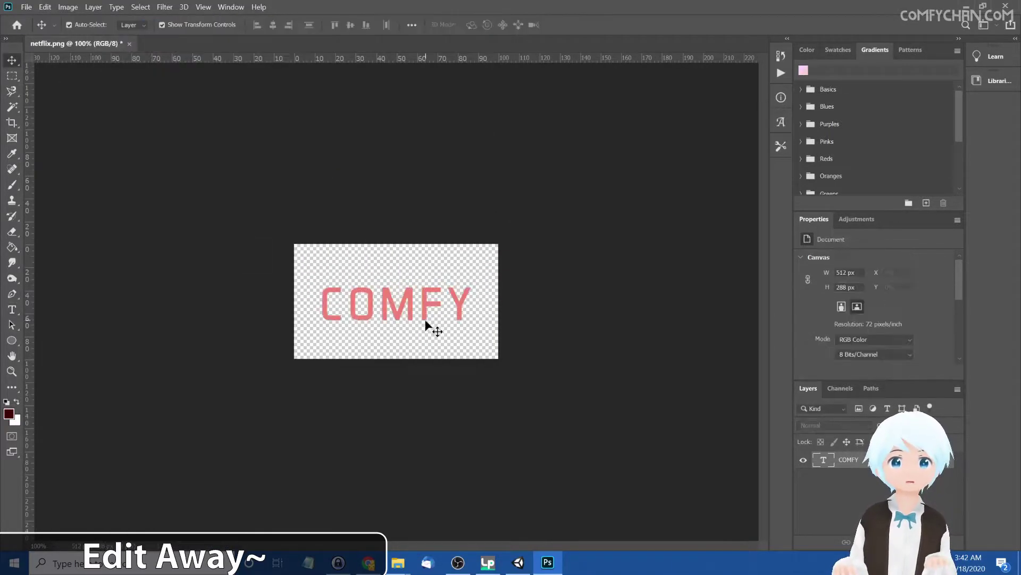
# Step: Set the COMFY text colour to blue 0012ff and finish editing the text
pyautogui.click(478, 25)
pyautogui.write('ff2900')
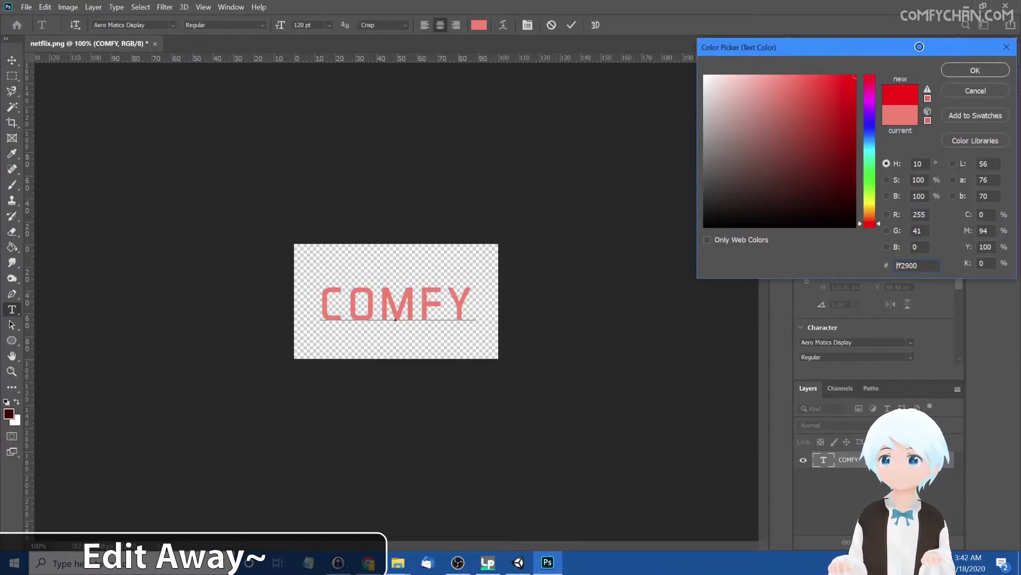
pyautogui.click(871, 127)
pyautogui.click(855, 76)
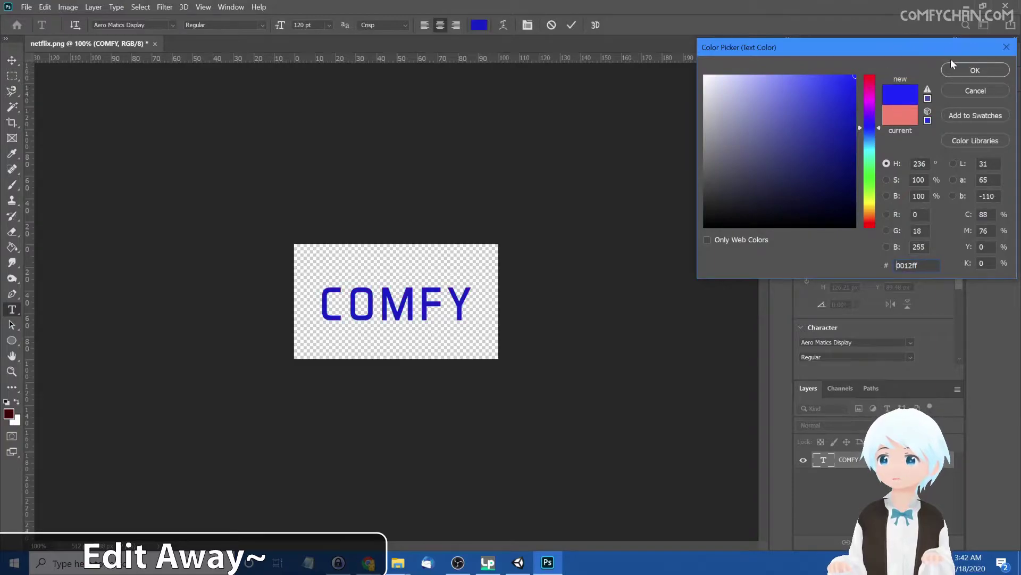
pyautogui.click(975, 71)
pyautogui.click(429, 306)
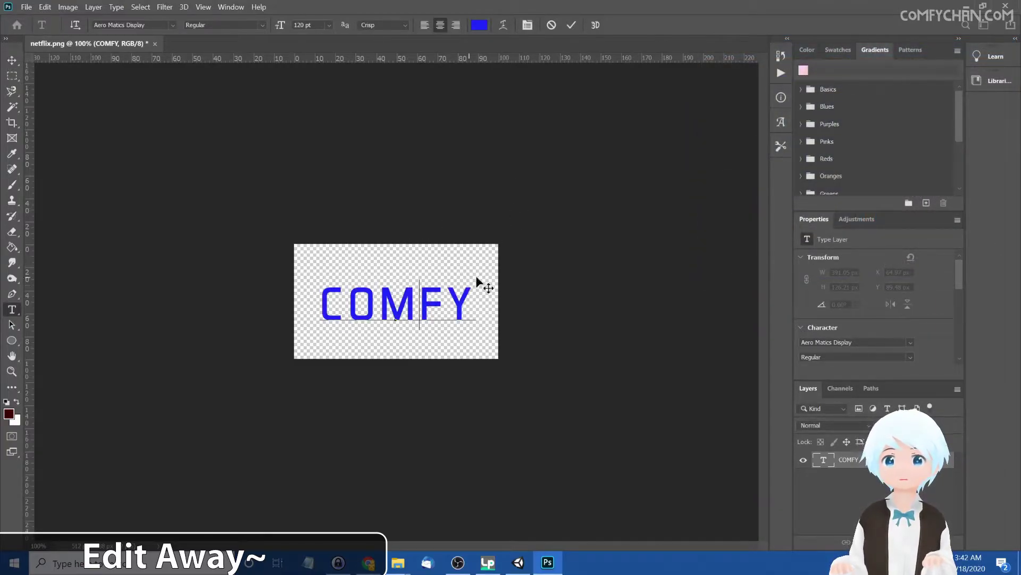
pyautogui.click(12, 60)
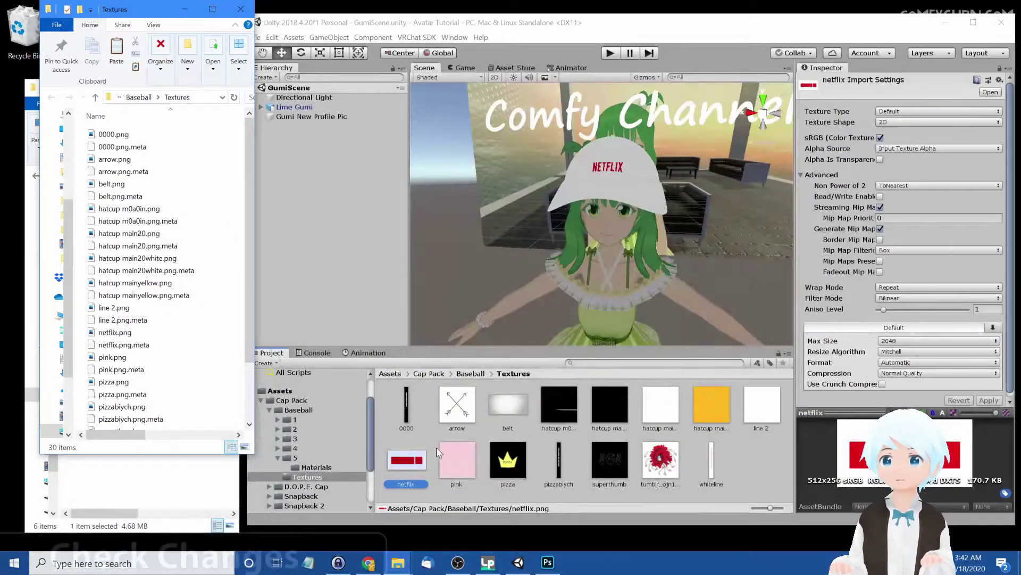
# Step: Switch back to Unity and examine the edited logo texture on the avatar's cap
pyautogui.click(457, 404)
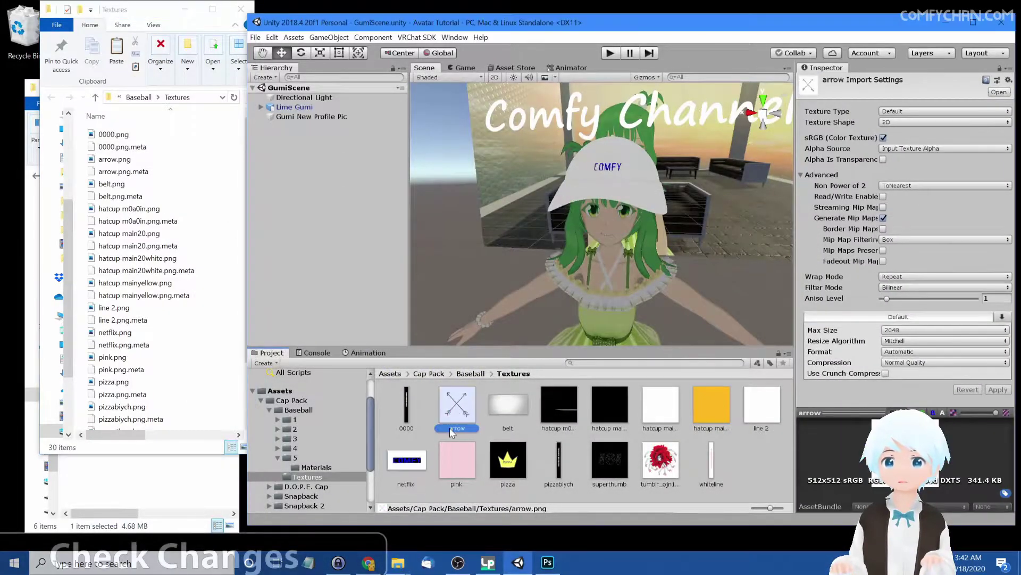
pyautogui.scroll(-3, 633, 164)
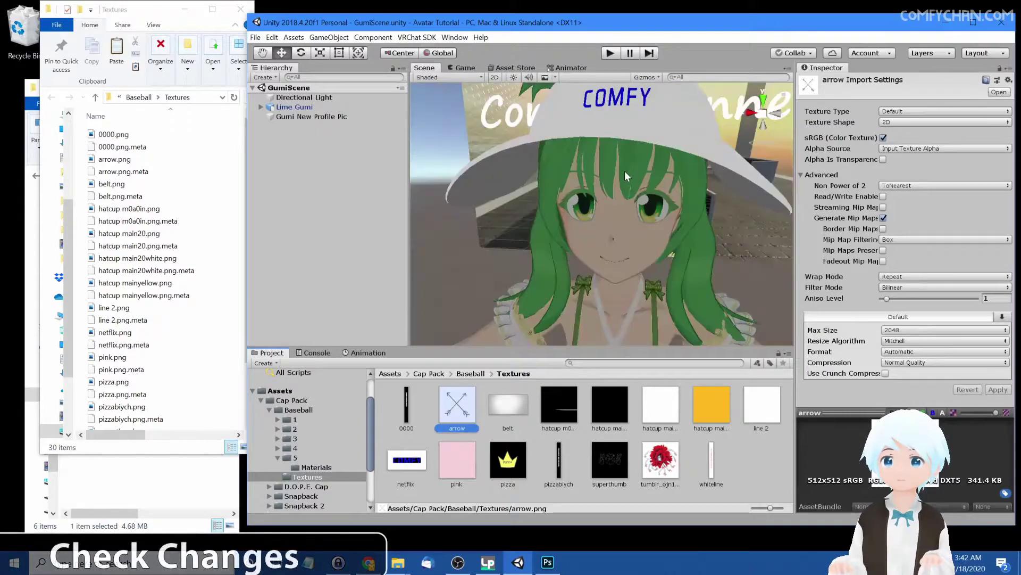
pyautogui.scroll(-4, 639, 261)
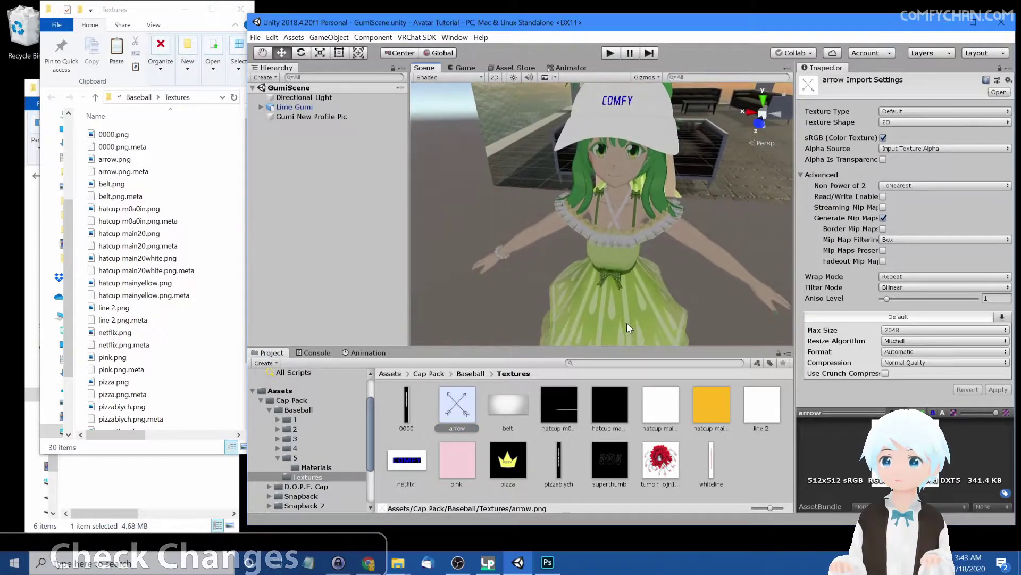
pyautogui.moveTo(624, 320); pyautogui.dragTo(602, 301, button='middle')
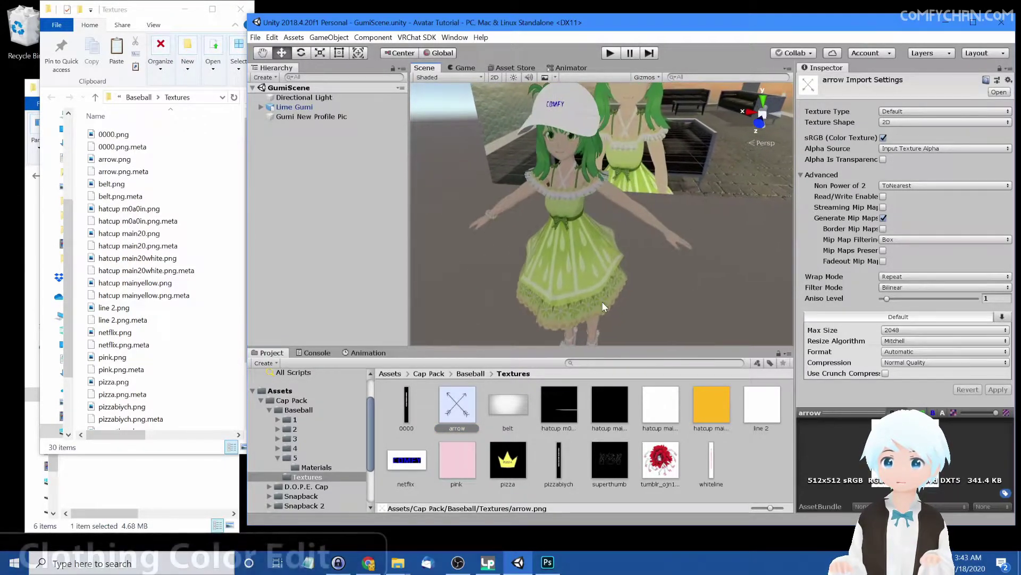
# Step: Compare the lime_A and overlay_lime textures in Lime Gumi's Textures folder and show lime_A in File Explorer
pyautogui.scroll(-3, 331, 457)
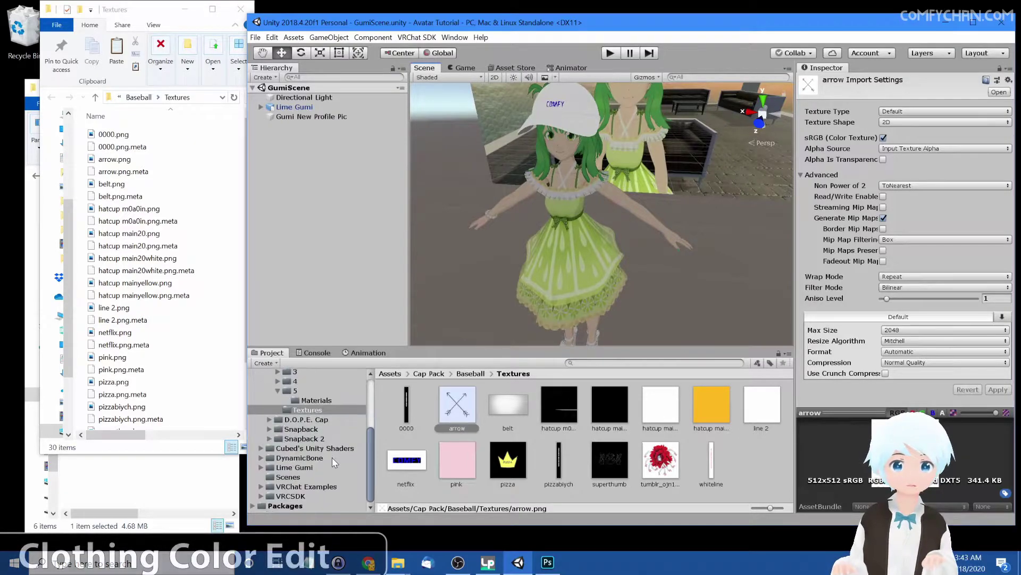
pyautogui.click(261, 467)
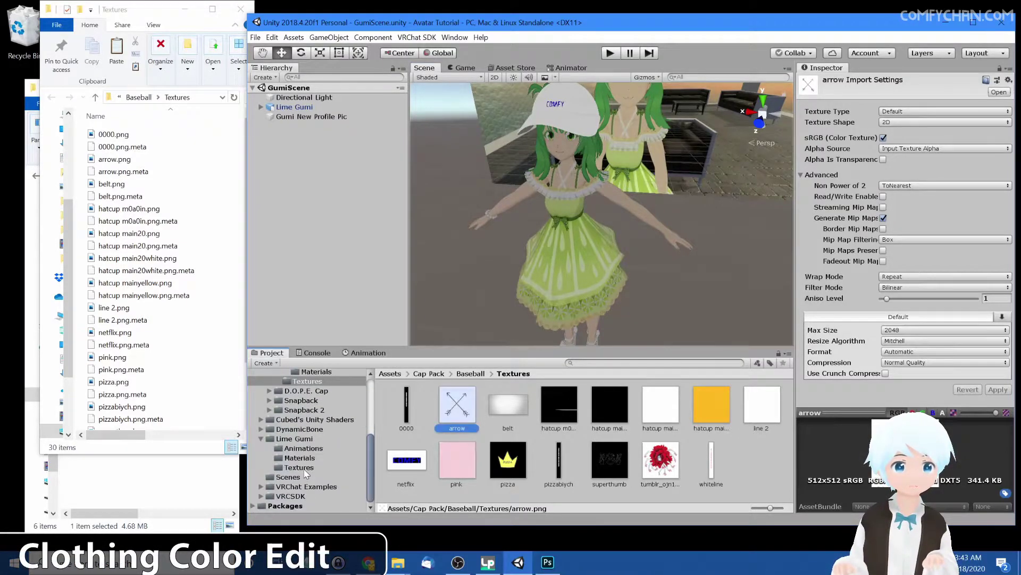
pyautogui.click(297, 466)
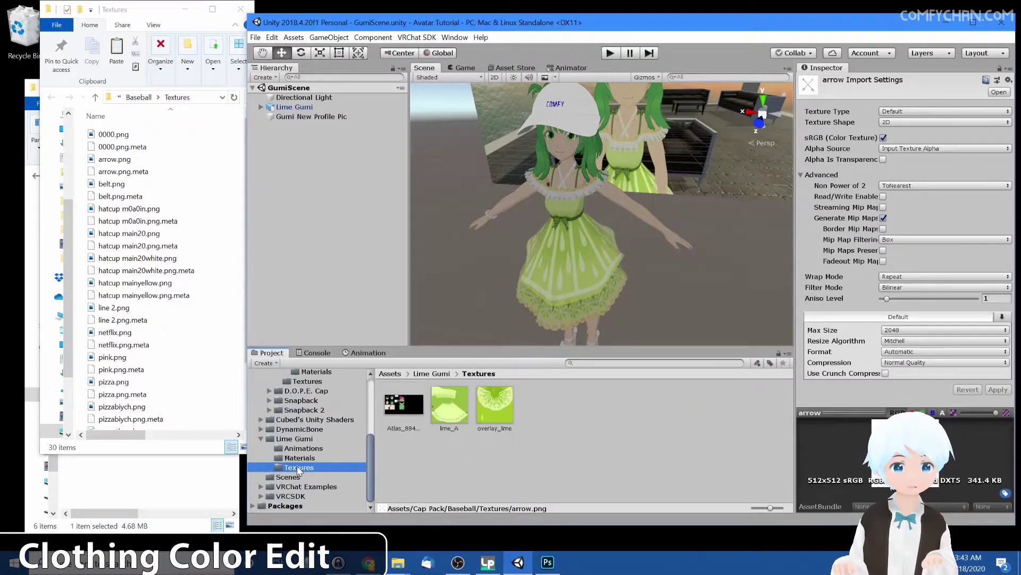
pyautogui.click(453, 416)
pyautogui.click(496, 410)
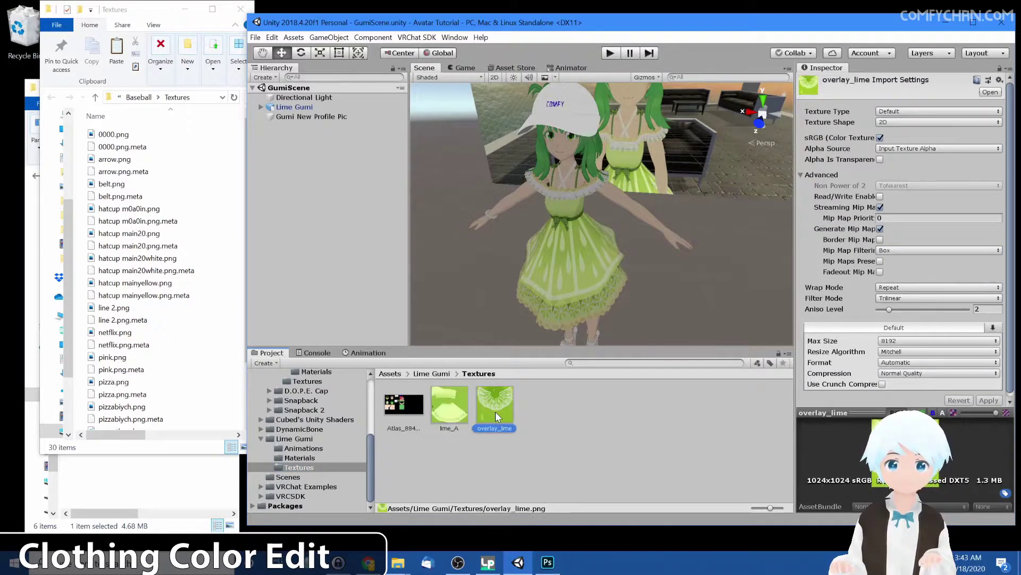
pyautogui.click(441, 423)
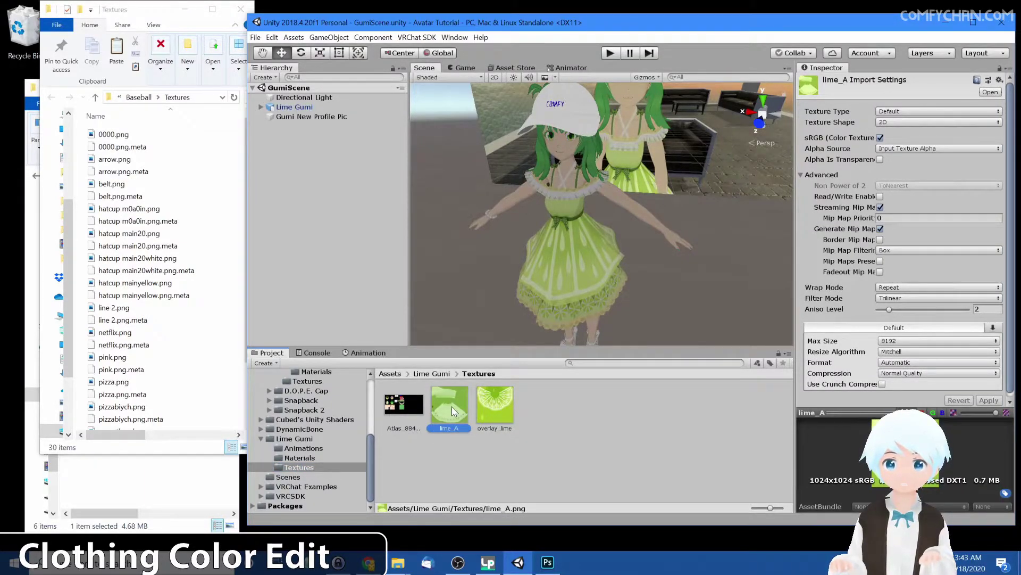
pyautogui.rightClick(453, 410)
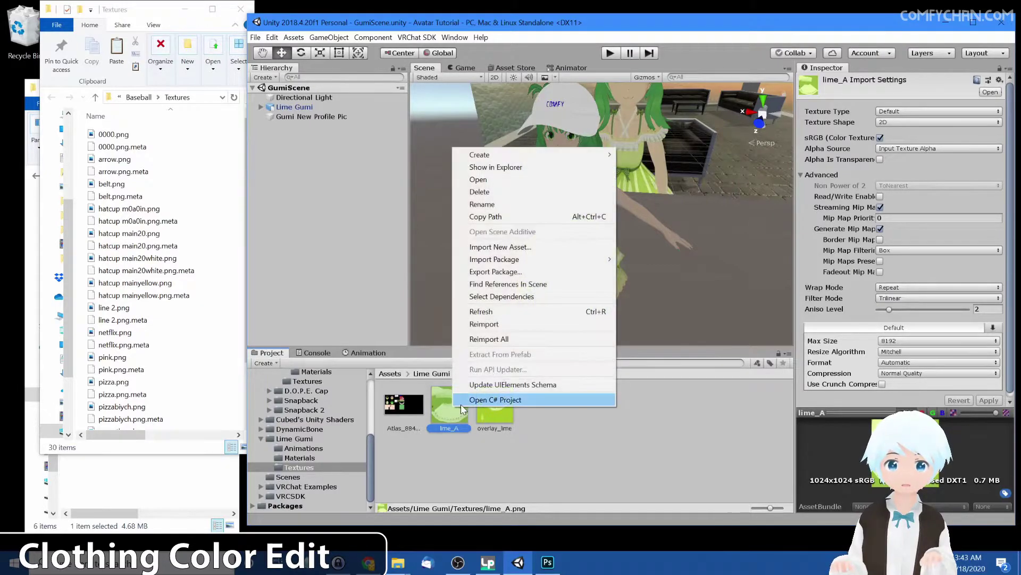
pyautogui.click(527, 167)
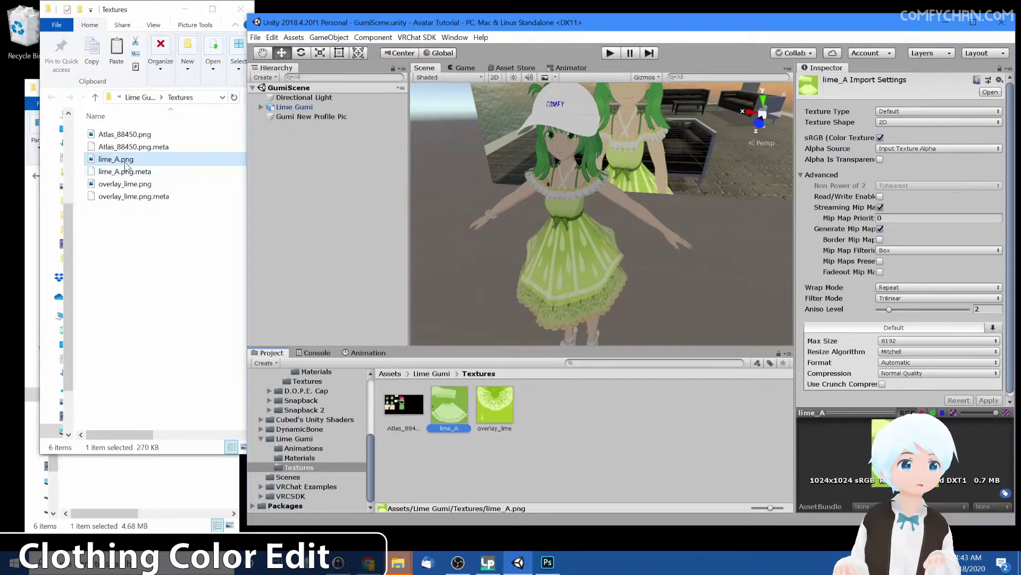
pyautogui.click(121, 164)
pyautogui.rightClick(118, 183)
pyautogui.press('Escape')
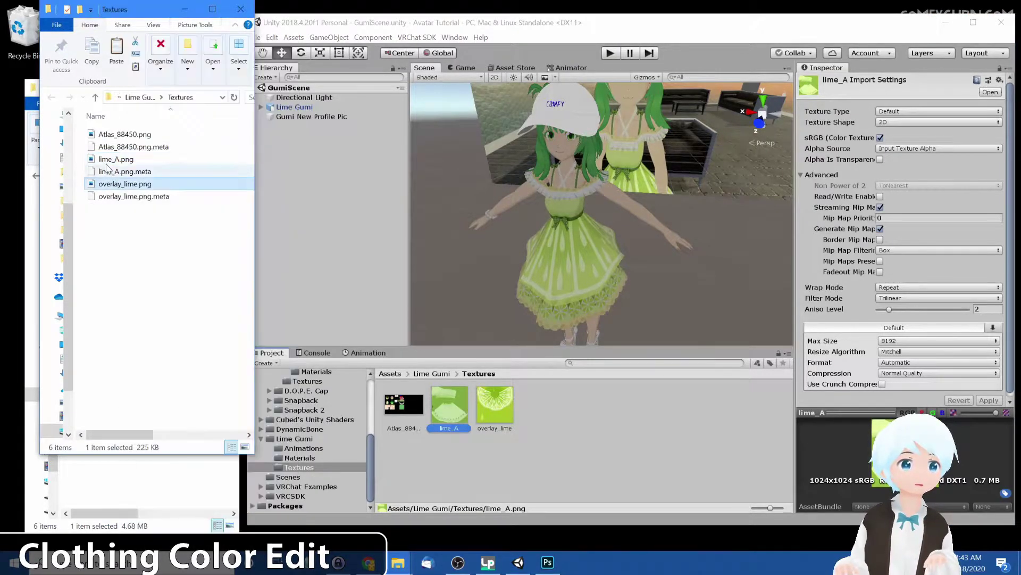
pyautogui.rightClick(119, 163)
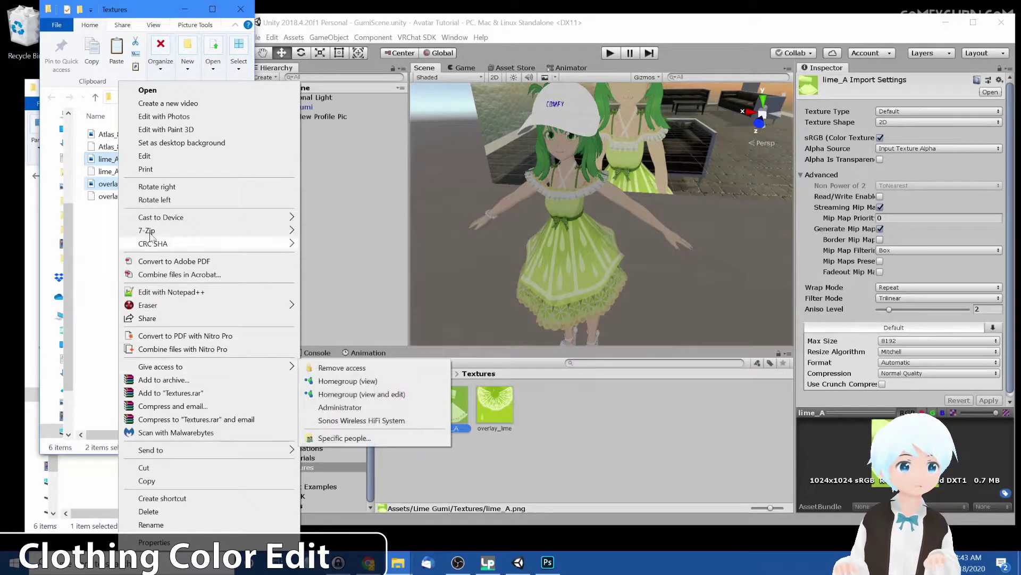
# Step: Open lime_A.png and overlay_lime.png from the Textures folder in Photoshop
pyautogui.click(103, 161)
pyautogui.rightClick(102, 161)
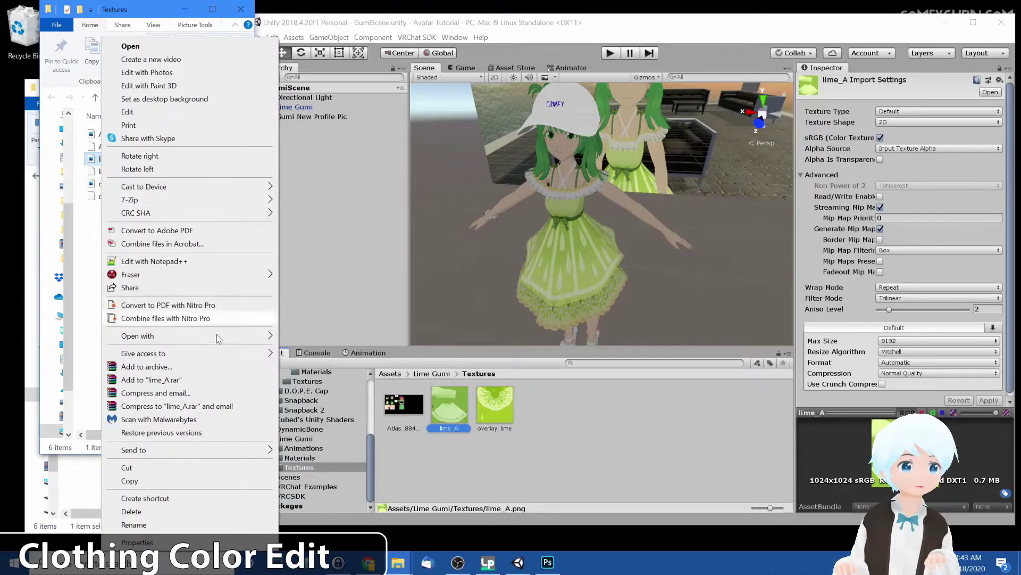
pyautogui.moveTo(268, 336)
pyautogui.click(314, 351)
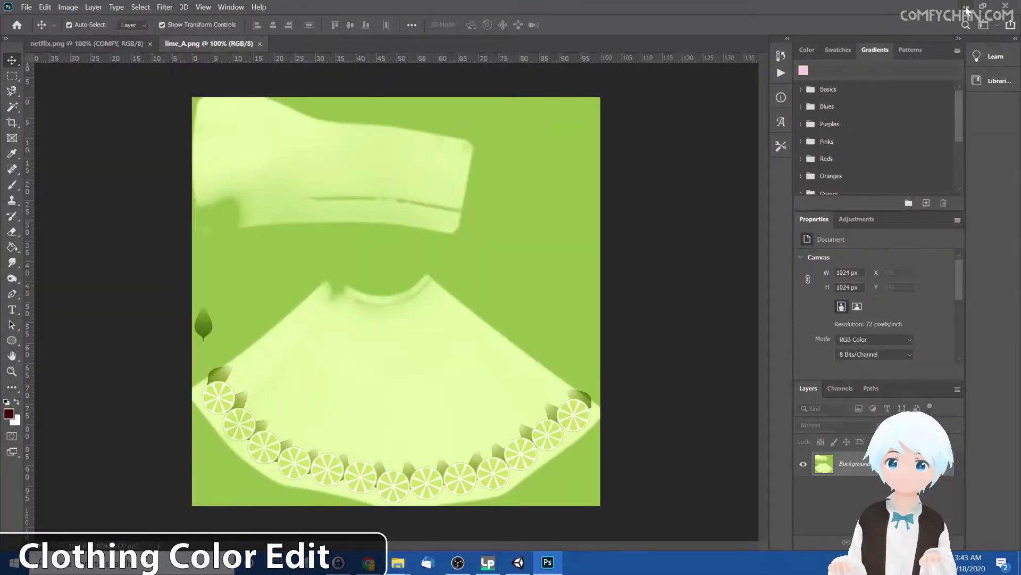
pyautogui.click(967, 9)
pyautogui.rightClick(132, 184)
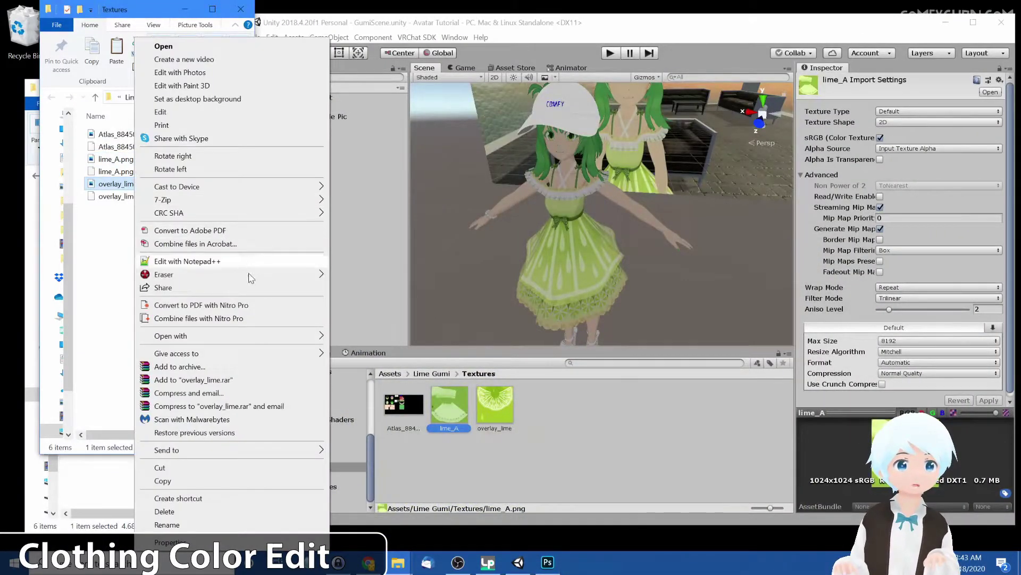
pyautogui.moveTo(257, 335)
pyautogui.click(372, 349)
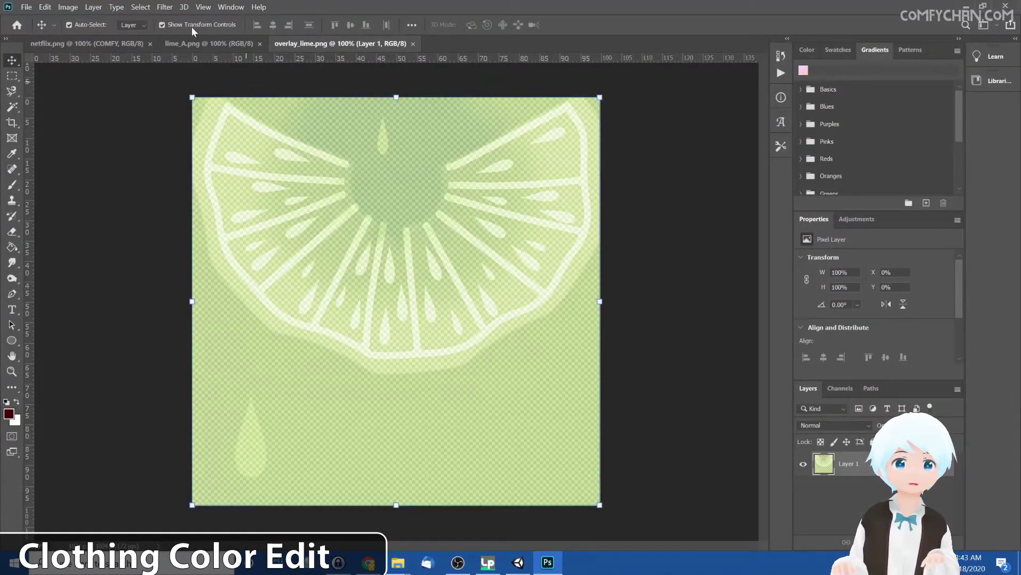
# Step: Recolour the overlay_lime and lime_A textures blue with a Hue/Saturation adjustment, setting lime_A's hue to +125
pyautogui.click(70, 8)
pyautogui.moveTo(84, 34)
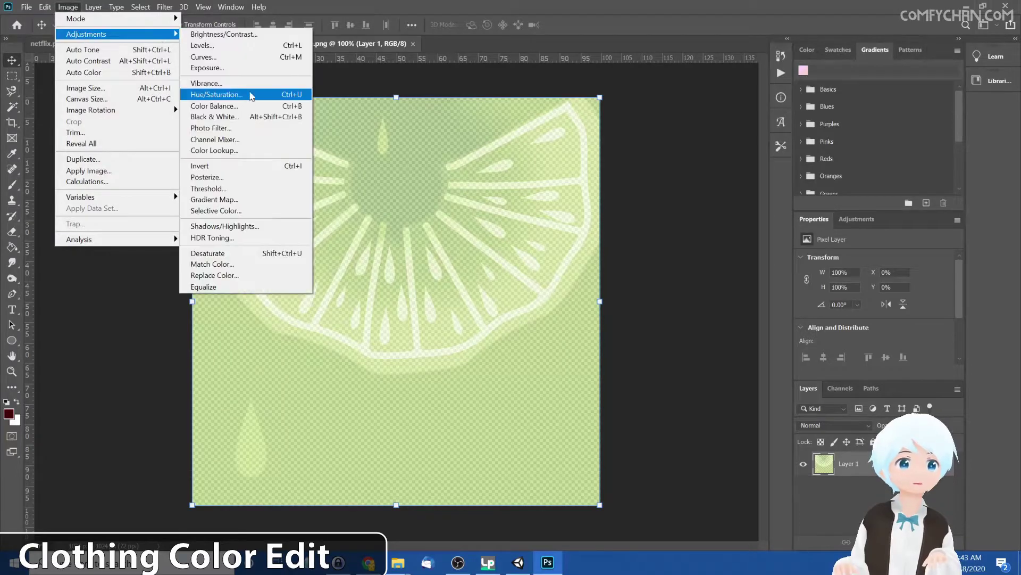
pyautogui.click(250, 95)
pyautogui.moveTo(669, 249); pyautogui.dragTo(715, 249)
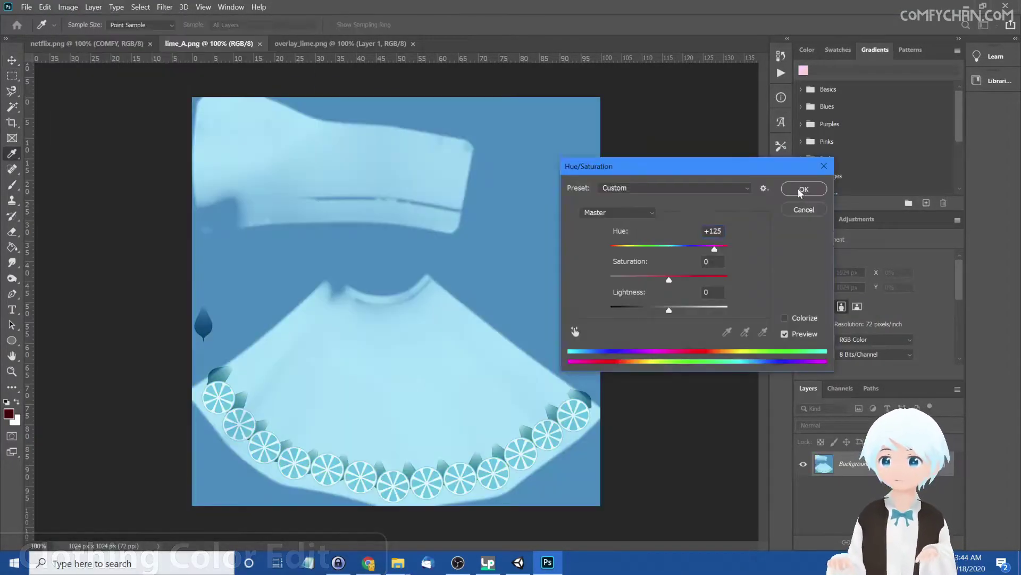
pyautogui.click(798, 190)
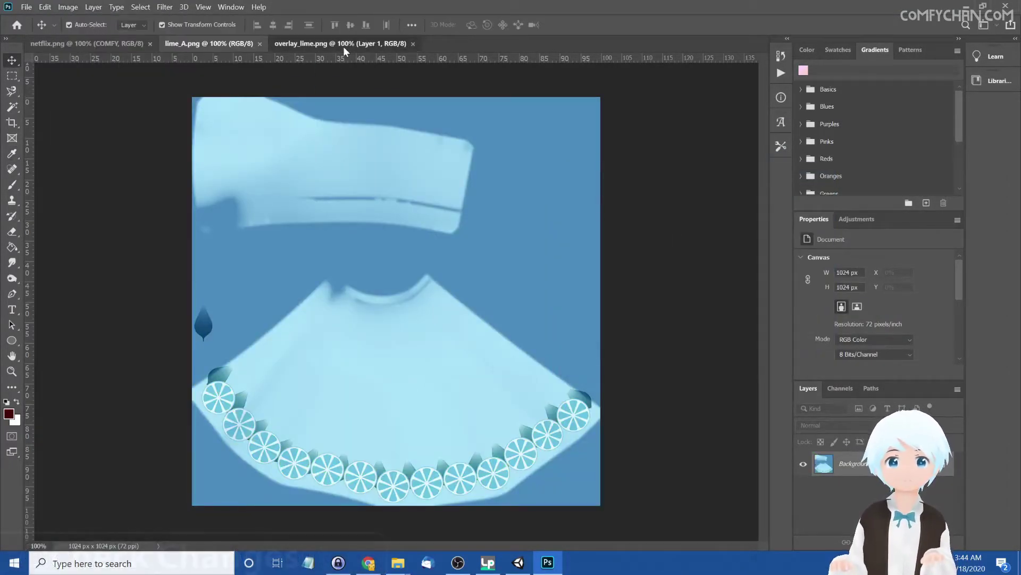
pyautogui.click(343, 43)
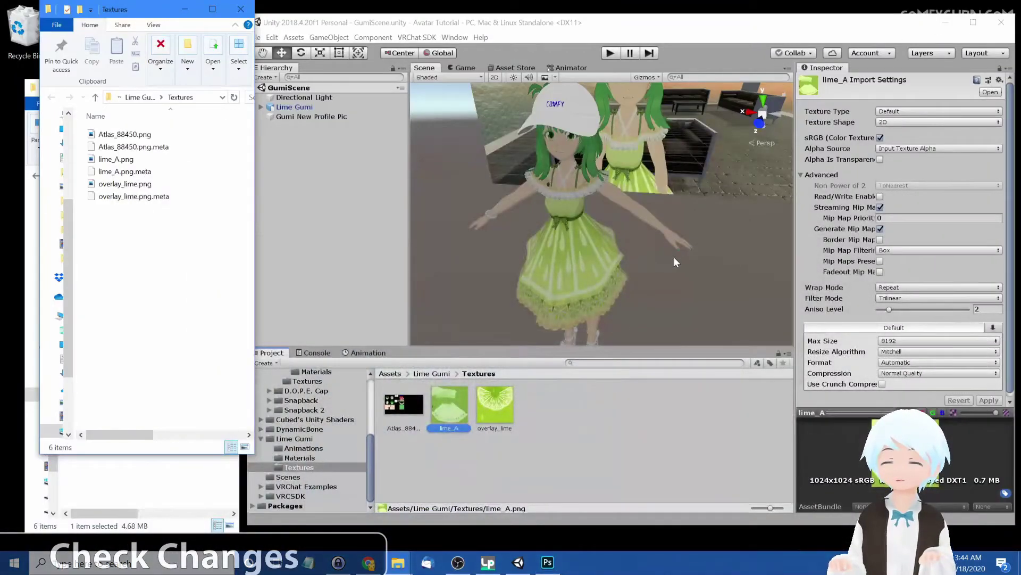
# Step: Switch back to Unity and examine the recoloured dress on the avatar from several angles and distances
pyautogui.click(675, 258)
pyautogui.press('a')
pyautogui.moveTo(658, 260); pyautogui.dragTo(677, 297, button='right')
pyautogui.scroll(-2, 675, 296)
pyautogui.moveTo(676, 296); pyautogui.dragTo(670, 271, button='middle')
pyautogui.scroll(-3, 638, 255)
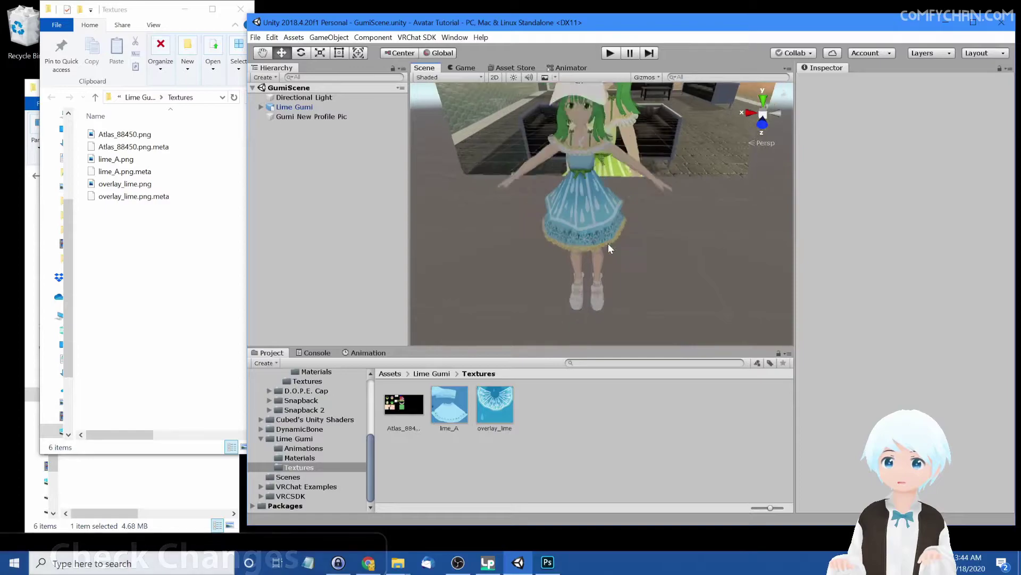
pyautogui.scroll(4, 595, 201)
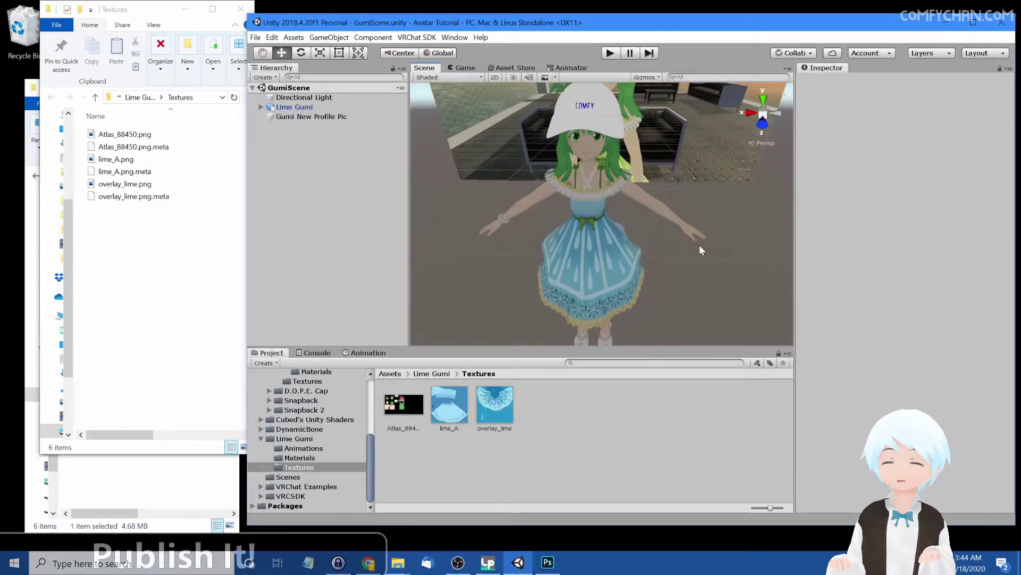
pyautogui.moveTo(699, 250); pyautogui.dragTo(691, 261, button='right')
pyautogui.moveTo(691, 261); pyautogui.dragTo(678, 242, button='middle')
pyautogui.scroll(-4, 685, 242)
pyautogui.moveTo(677, 242); pyautogui.dragTo(686, 212, button='right')
pyautogui.moveTo(691, 247); pyautogui.dragTo(692, 178, button='middle')
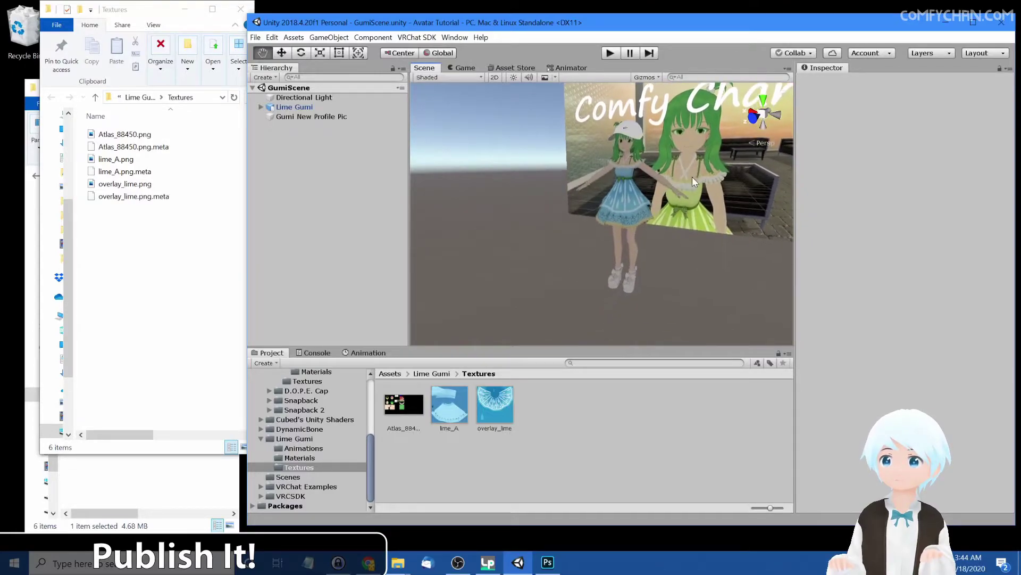
# Step: Bring up the VRChat SDK control panel and build the avatar for publishing with its Builder
pyautogui.click(420, 37)
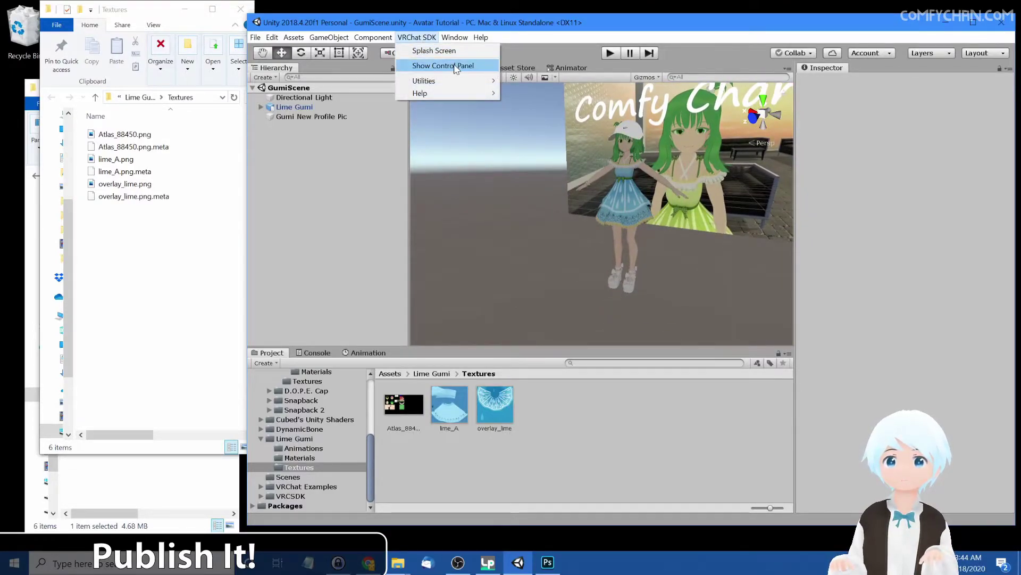
pyautogui.click(454, 63)
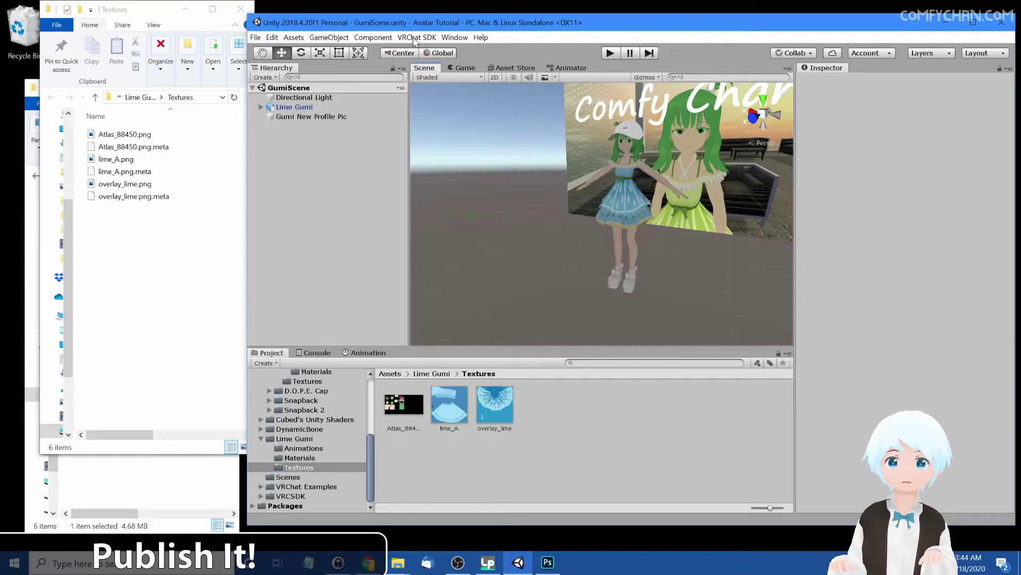
pyautogui.click(113, 244)
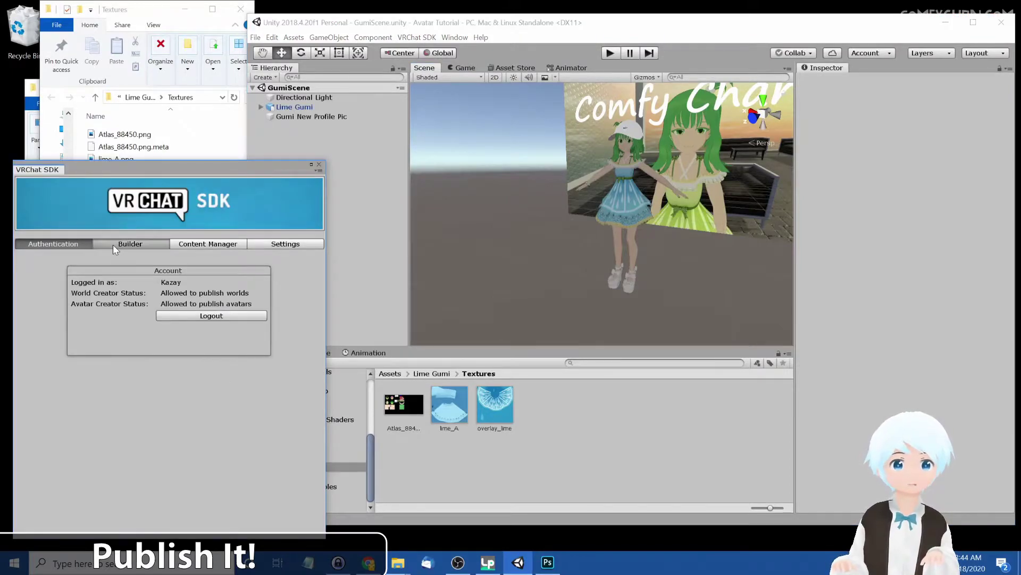
pyautogui.click(275, 500)
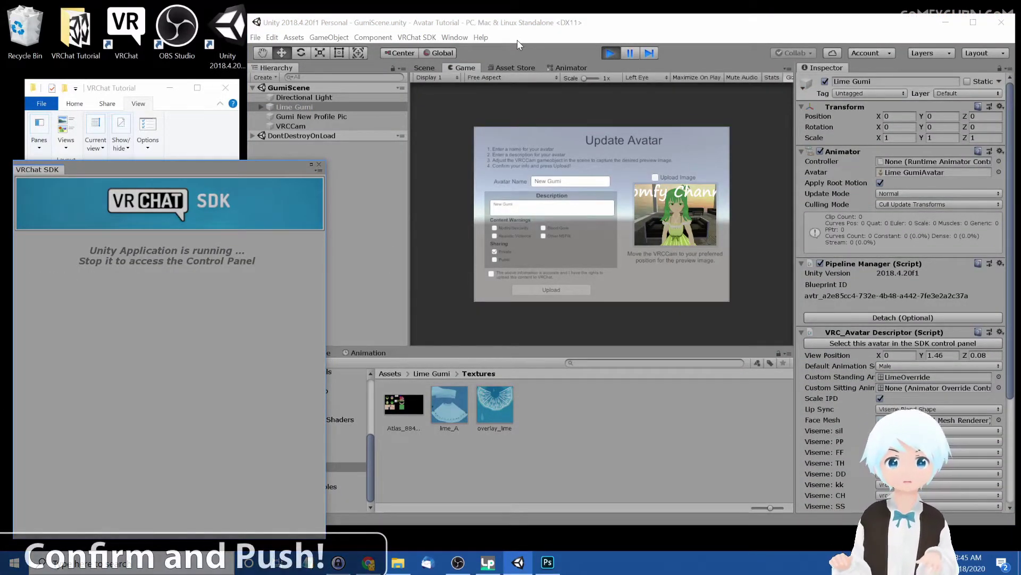
# Step: Confirm the content rights statement for the New Gumi avatar and upload the update to VRChat
pyautogui.click(491, 274)
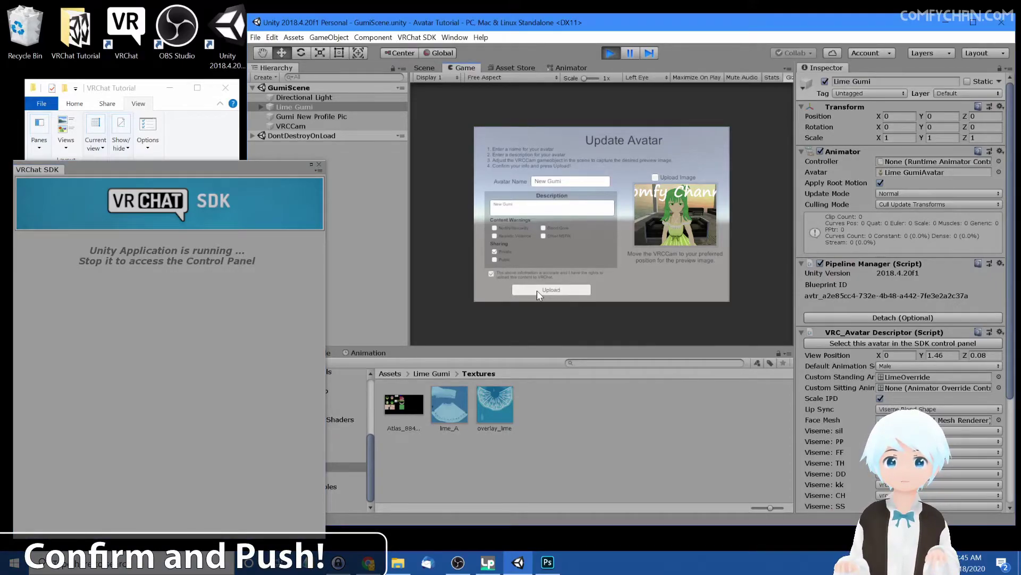
pyautogui.click(537, 289)
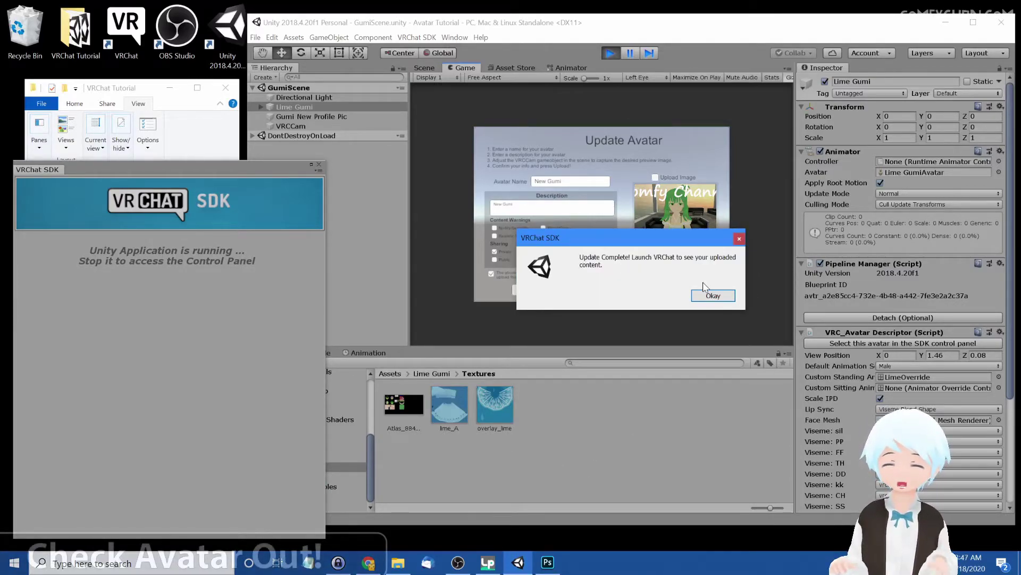
pyautogui.click(709, 302)
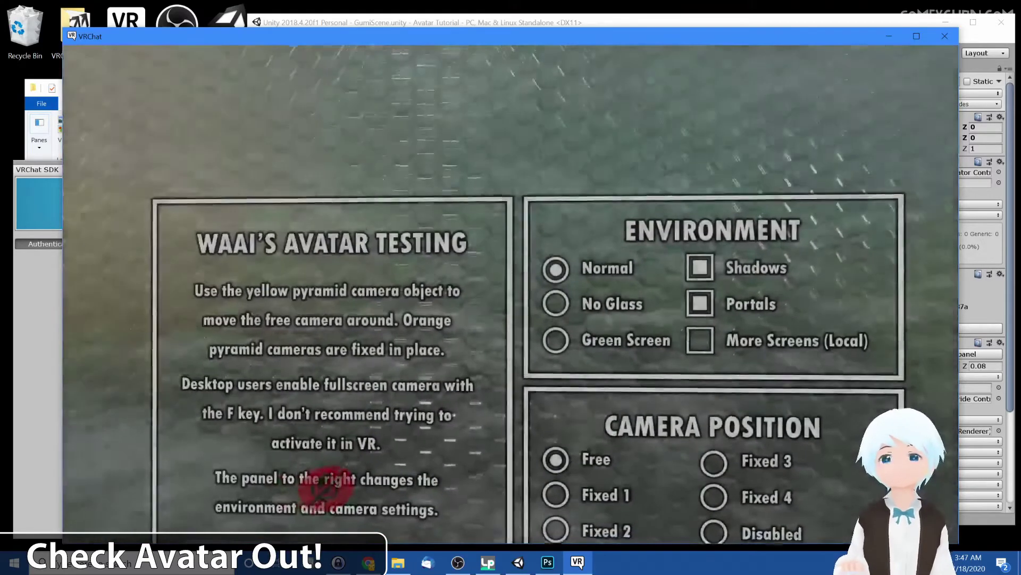
# Step: In VRChat, walk up to the mirror's toggle in the avatar testing world and turn the mirror on
pyautogui.press('w')
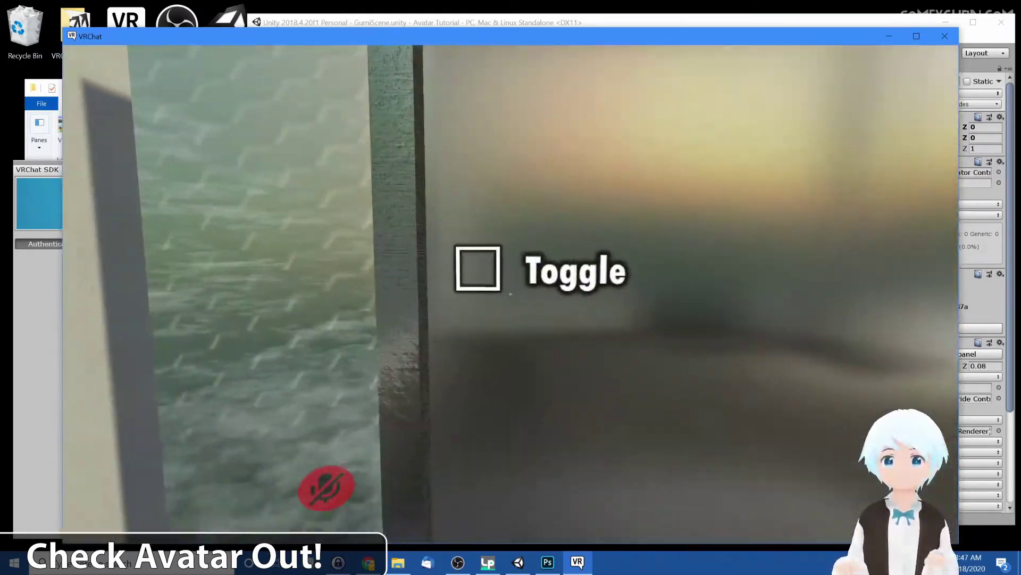
pyautogui.click(510, 294)
pyautogui.press('d')
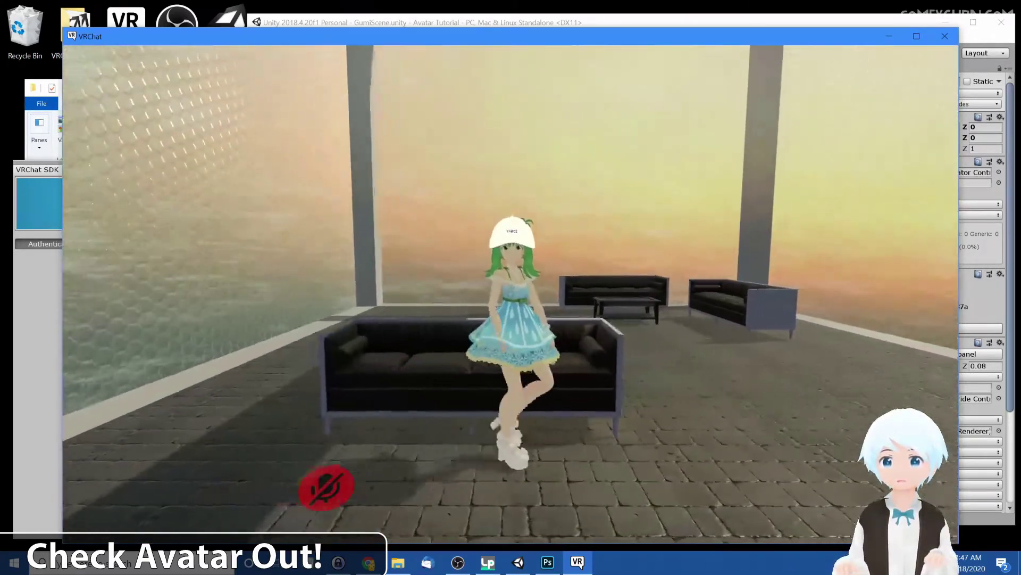
# Step: Examine the avatar's COMFY cap and blue dress in the mirror from near and far
pyautogui.press('w')
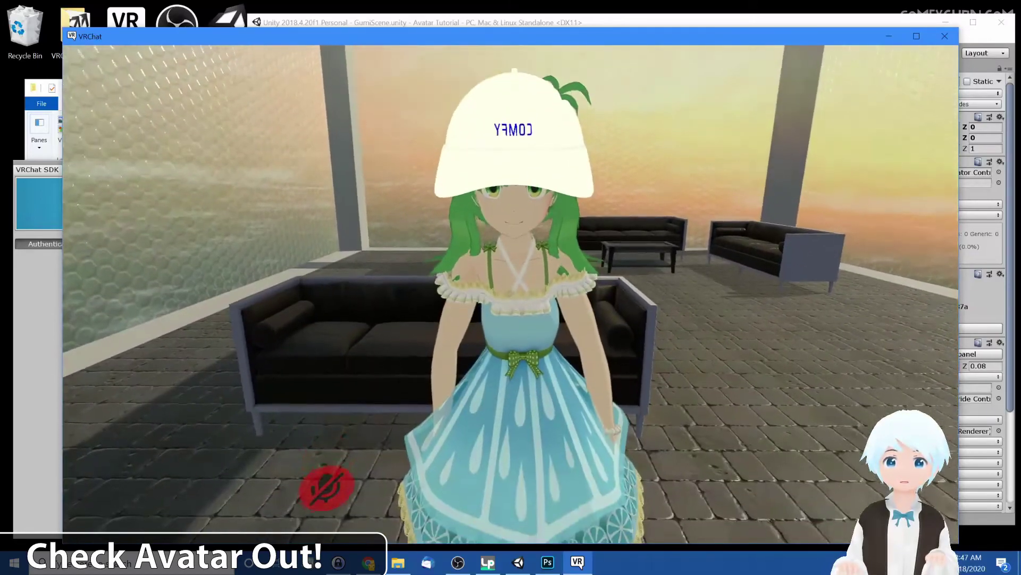
pyautogui.press('s')
pyautogui.press('w')
pyautogui.press('s')
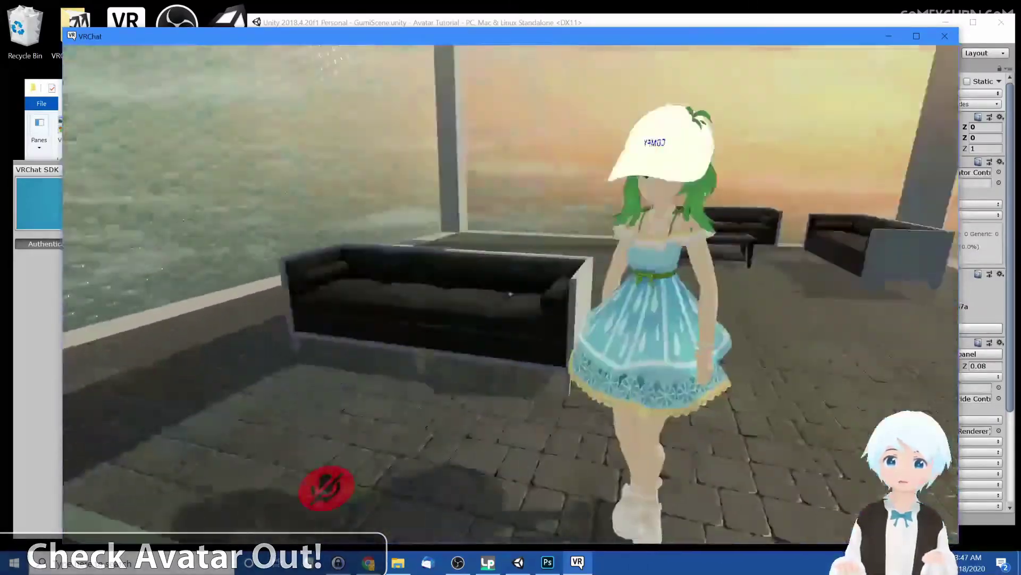
pyautogui.press('s')
pyautogui.press('w')
pyautogui.press('s')
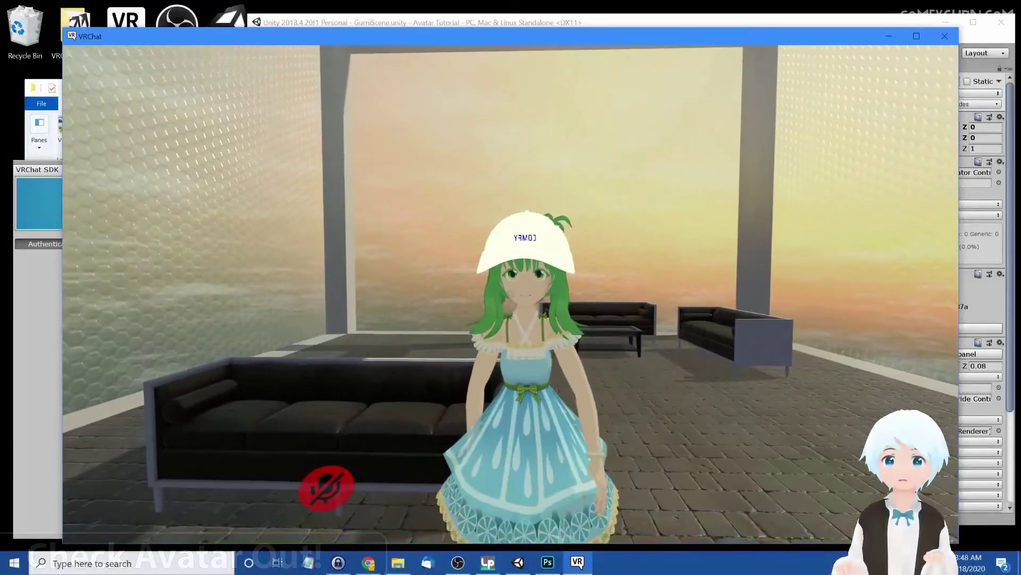
pyautogui.press('w')
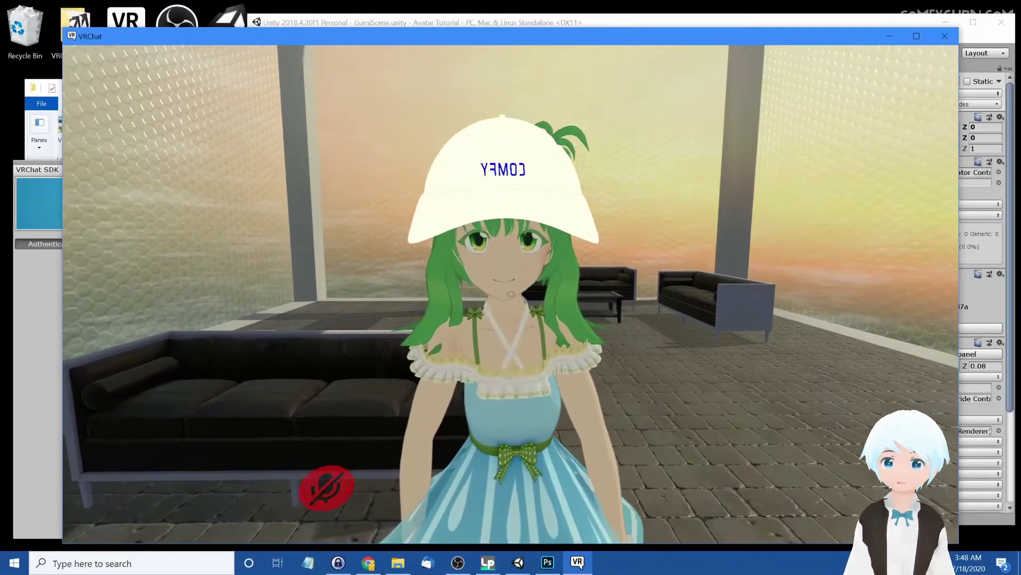
pyautogui.press('s')
pyautogui.press('w')
pyautogui.press('s')
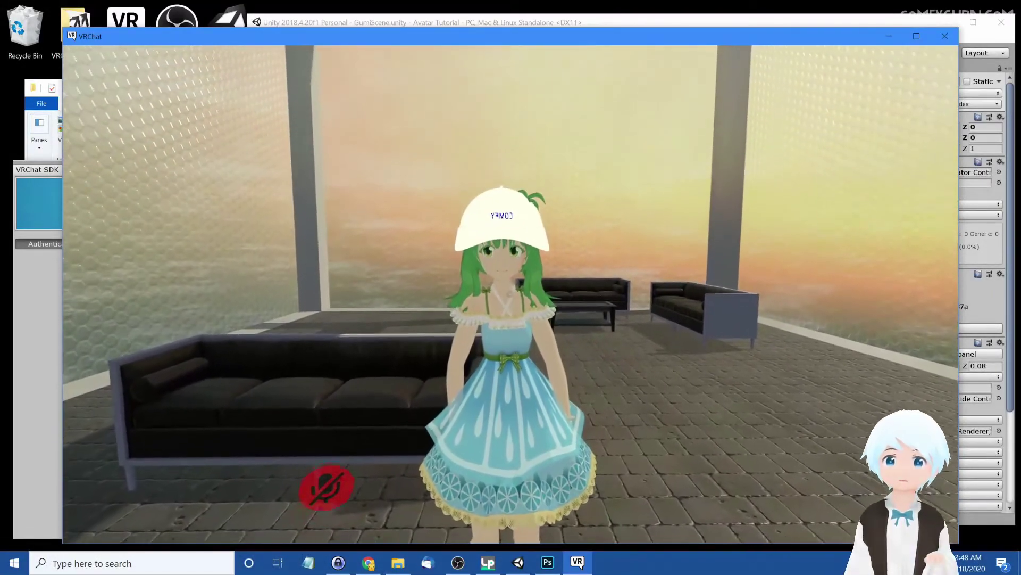